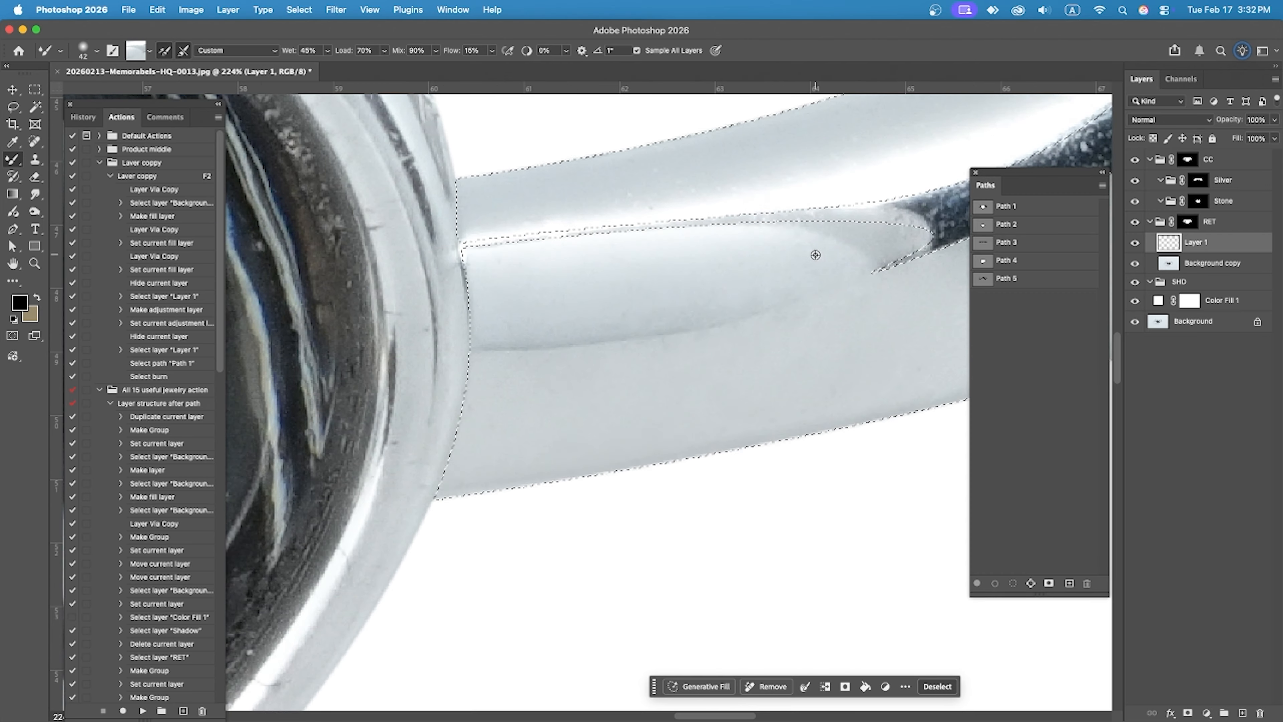
Step: Sample the silver tone and blend the right shank's pale reflection beside the heart bezel with the Mixer Brush at size 31
left_click(769, 283, "alt")
key("bracketleft")
key("bracketleft")
key("bracketleft")
key("bracketleft")
left_click_drag(480, 358, 786, 369)
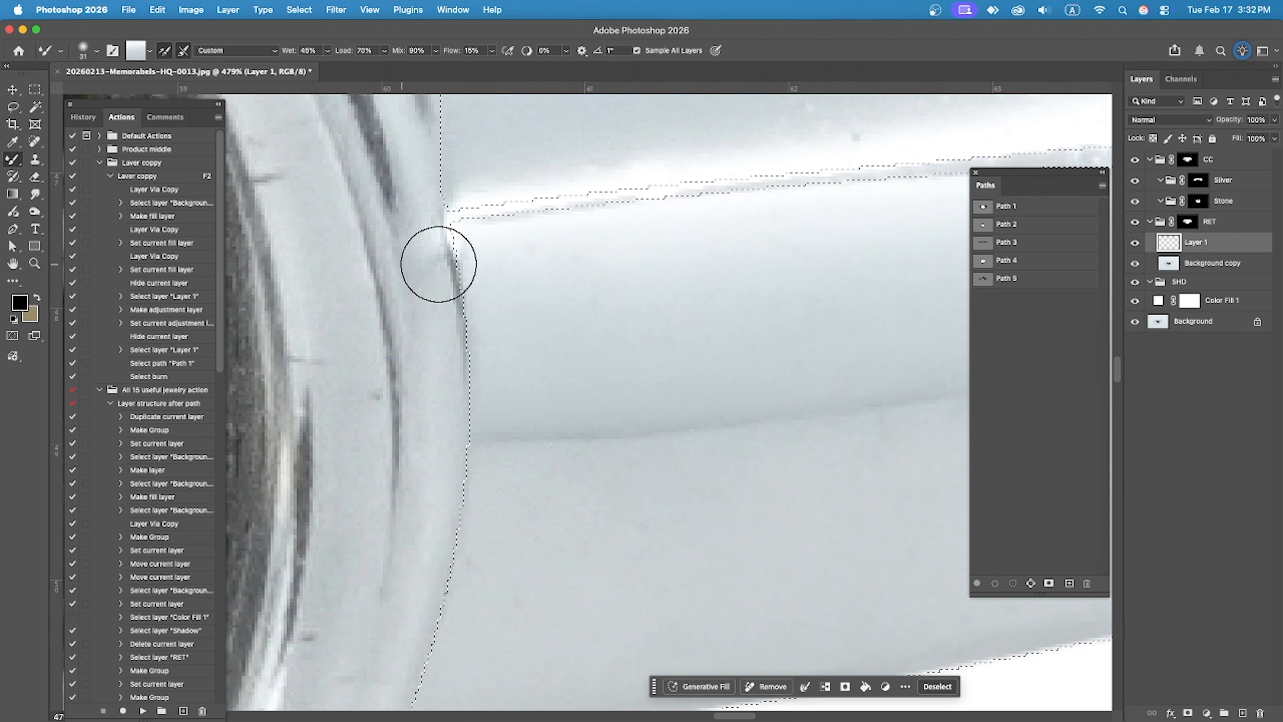
Step: Blend the rounded end of the right shank's pale reflection near the dark reflection, using a size 24 brush and resampled silver tones
scroll(604, 350, "down", 6)
left_click_drag(713, 303, 700, 304, "ctrl+alt")
scroll(713, 304, "up", 8)
left_click(658, 267, "alt")
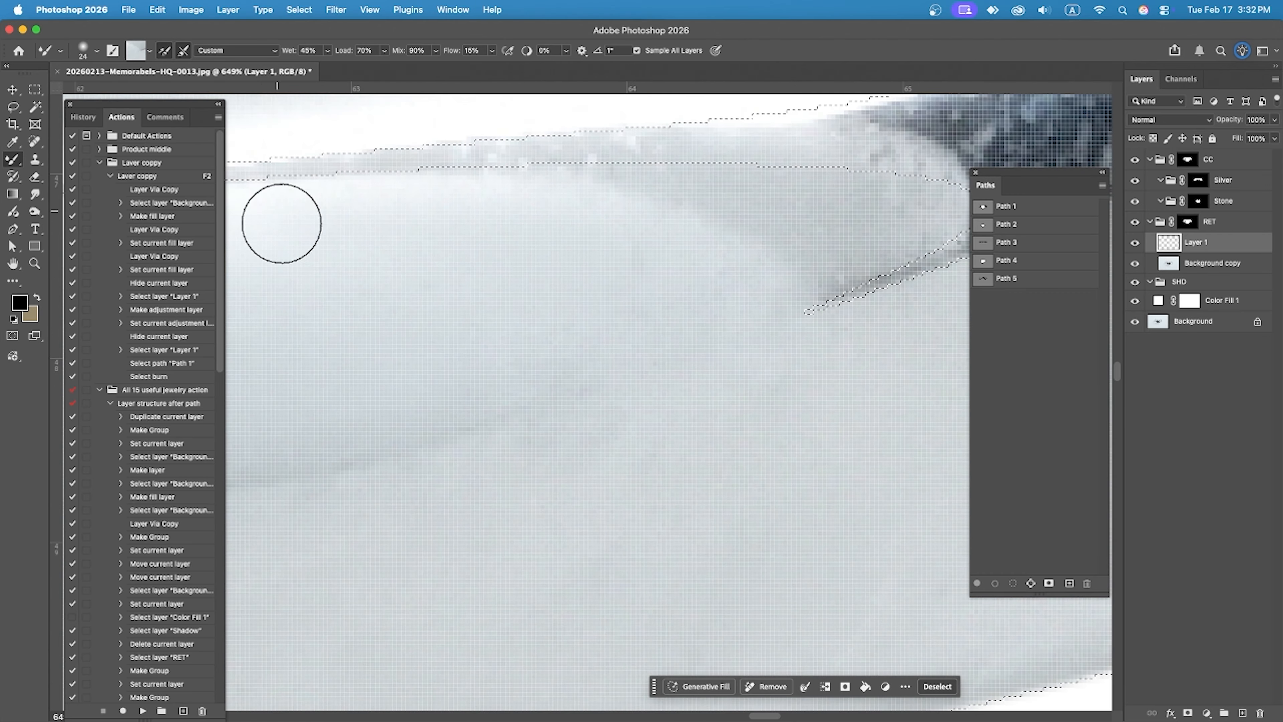
left_click_drag(874, 213, 587, 326)
left_click_drag(589, 325, 584, 326, "ctrl+alt")
left_click(589, 325, "alt")
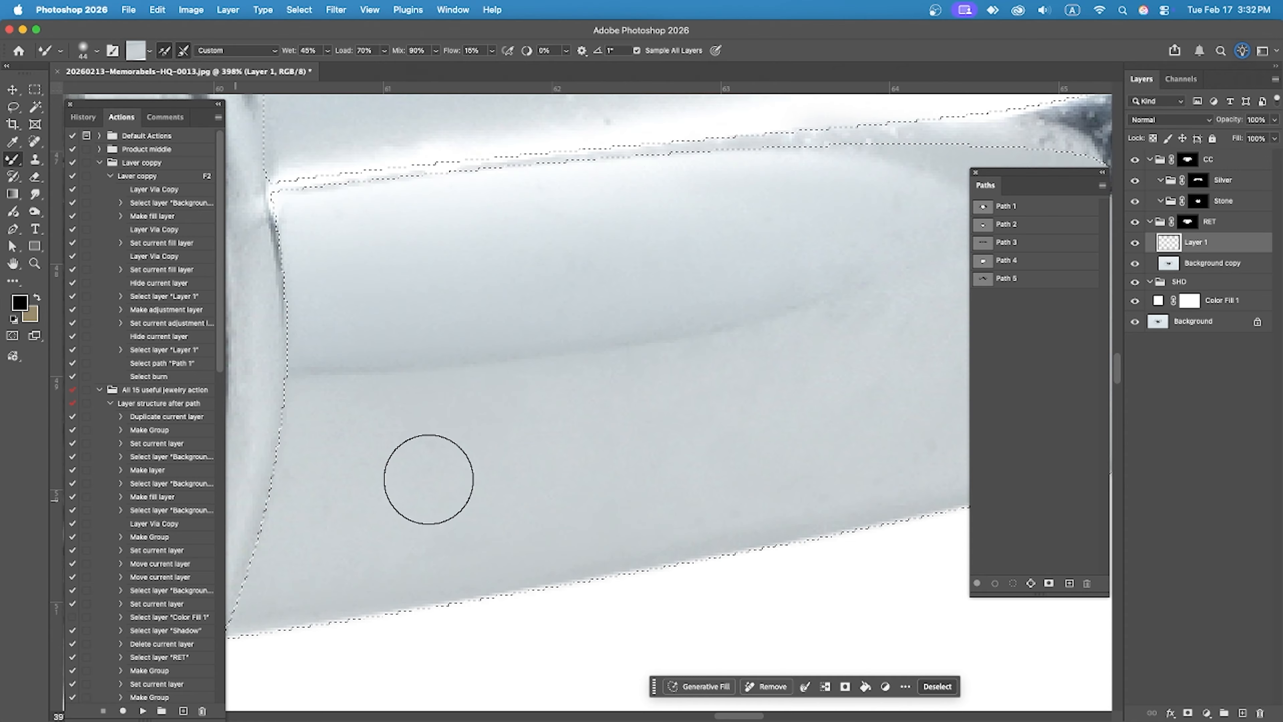
Step: Smooth the lower silver surface of the right shank below the pale reflection with a larger Mixer Brush
scroll(328, 363, "down", 5)
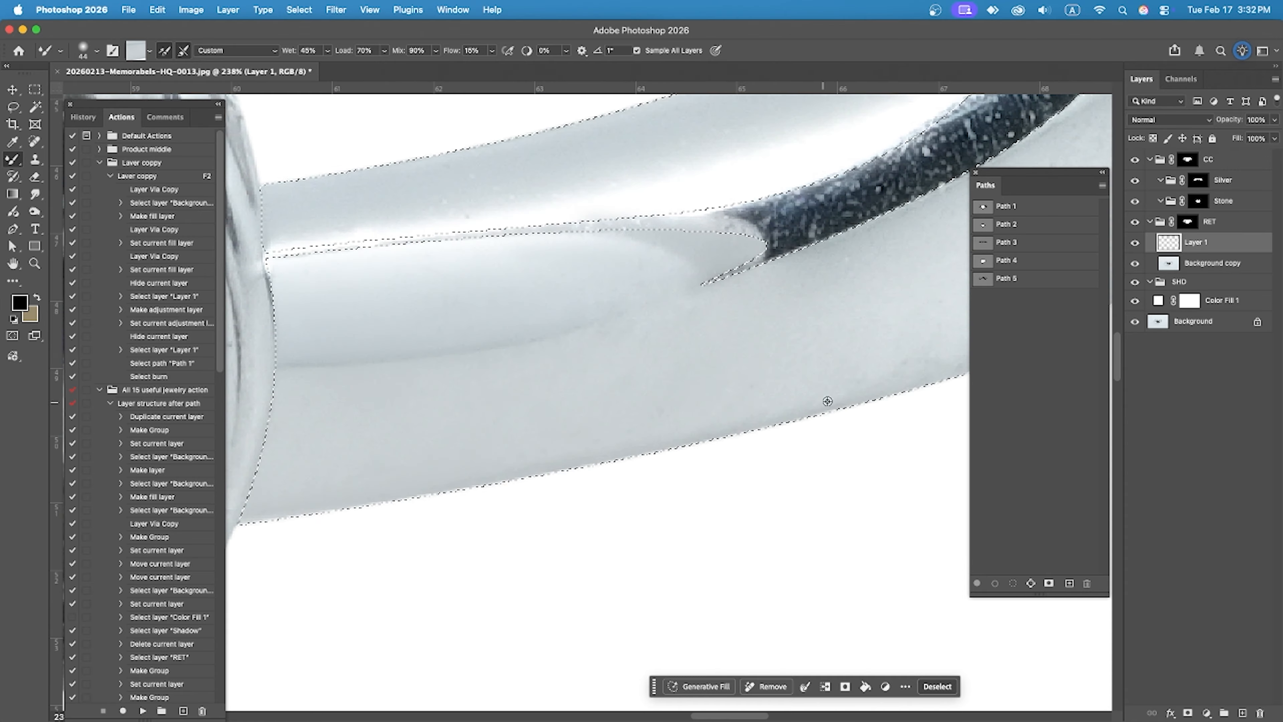
left_click_drag(828, 401, 763, 408)
left_click_drag(739, 337, 787, 338, "ctrl+alt")
left_click_drag(845, 268, 504, 442)
left_click_drag(696, 354, 696, 430)
Step: Resample the silver and even out the right shank's outer bend around the dark reflection
left_click_drag(697, 430, 689, 429, "ctrl+alt")
left_click(762, 310, "alt")
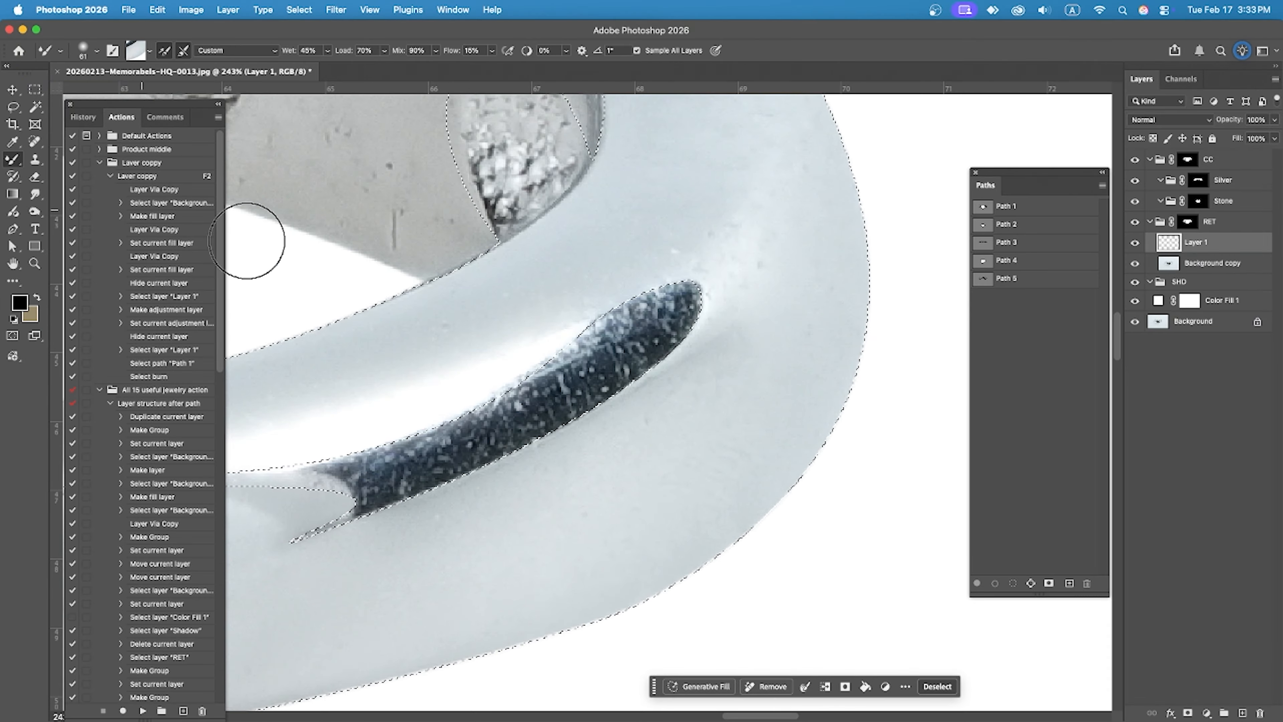
mouse_move(697, 378)
left_mouse_down()
mouse_move(776, 292)
mouse_move(808, 342)
mouse_move(571, 464)
left_mouse_up()
scroll(685, 642, "down", 5)
left_click_drag(730, 408, 742, 408, "ctrl+alt")
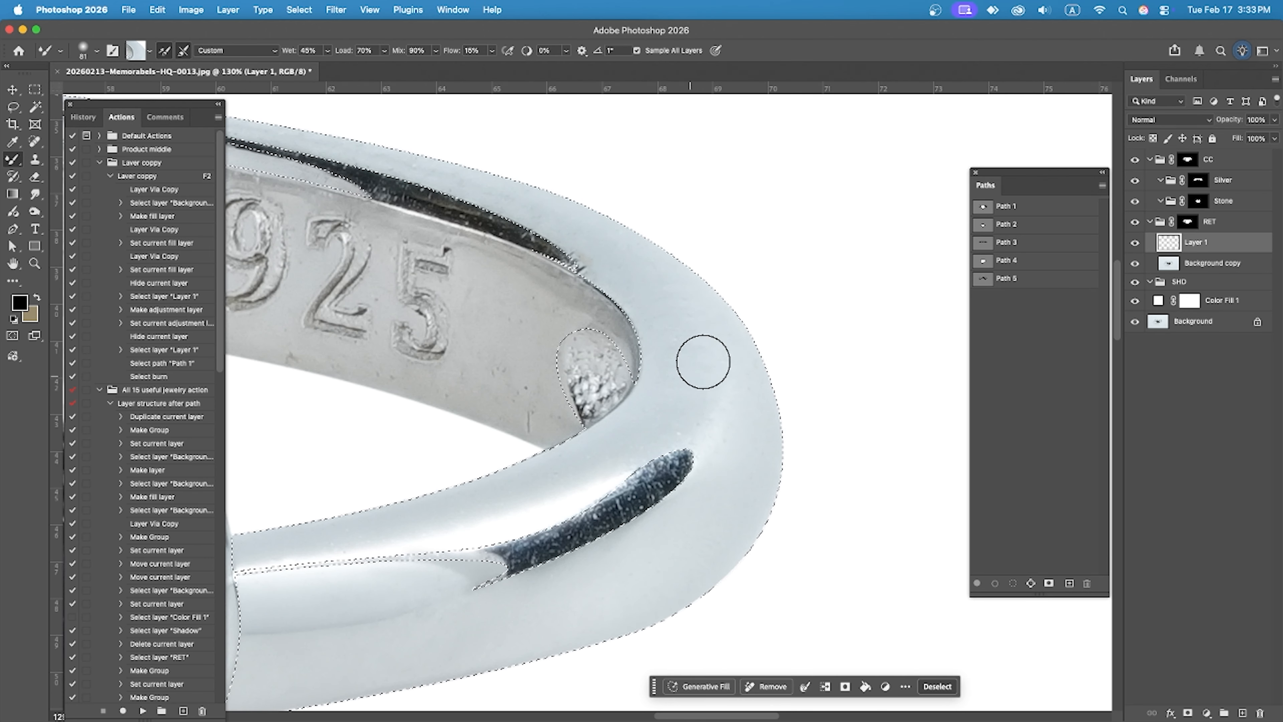
mouse_move(596, 465)
left_mouse_down()
mouse_move(863, 381)
mouse_move(806, 393)
left_mouse_up()
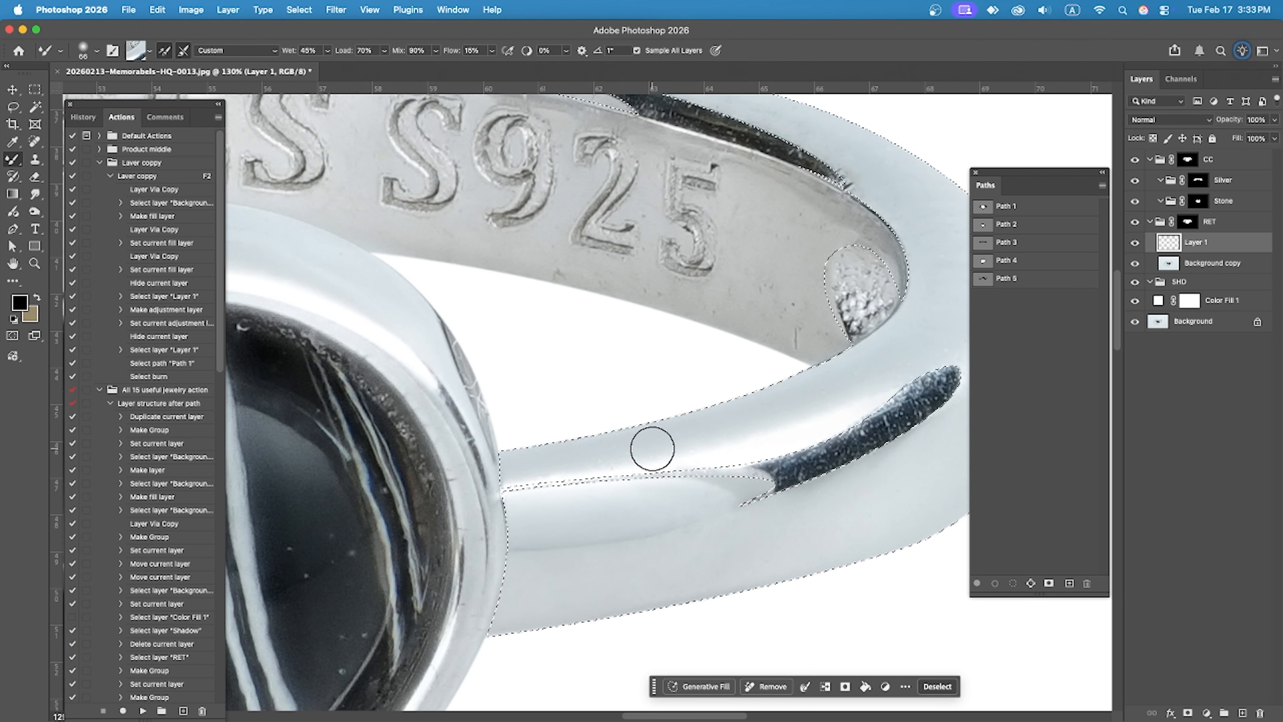
Step: Smooth the lower front part of the right shank between the heart bezel and the dark reflection
left_click_drag(636, 465, 676, 464, "super")
left_click_drag(700, 663, 490, 592)
left_click_drag(489, 592, 493, 593, "ctrl+alt")
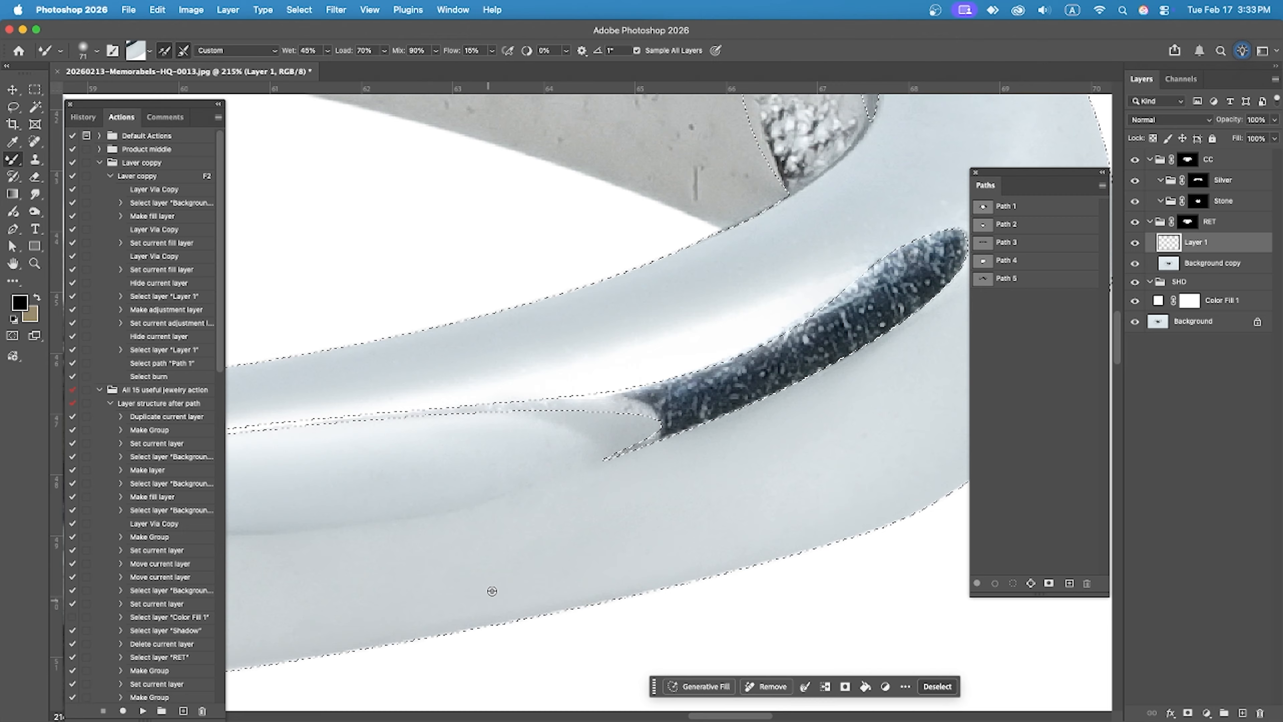
Step: Blend the lower silver surface of the left shank beside the heart bezel with a smaller Mixer Brush
left_click_drag(954, 375, 882, 376, "super")
mouse_move(315, 399)
left_mouse_down("super")
mouse_move(375, 404)
mouse_move(315, 388)
left_mouse_up("super")
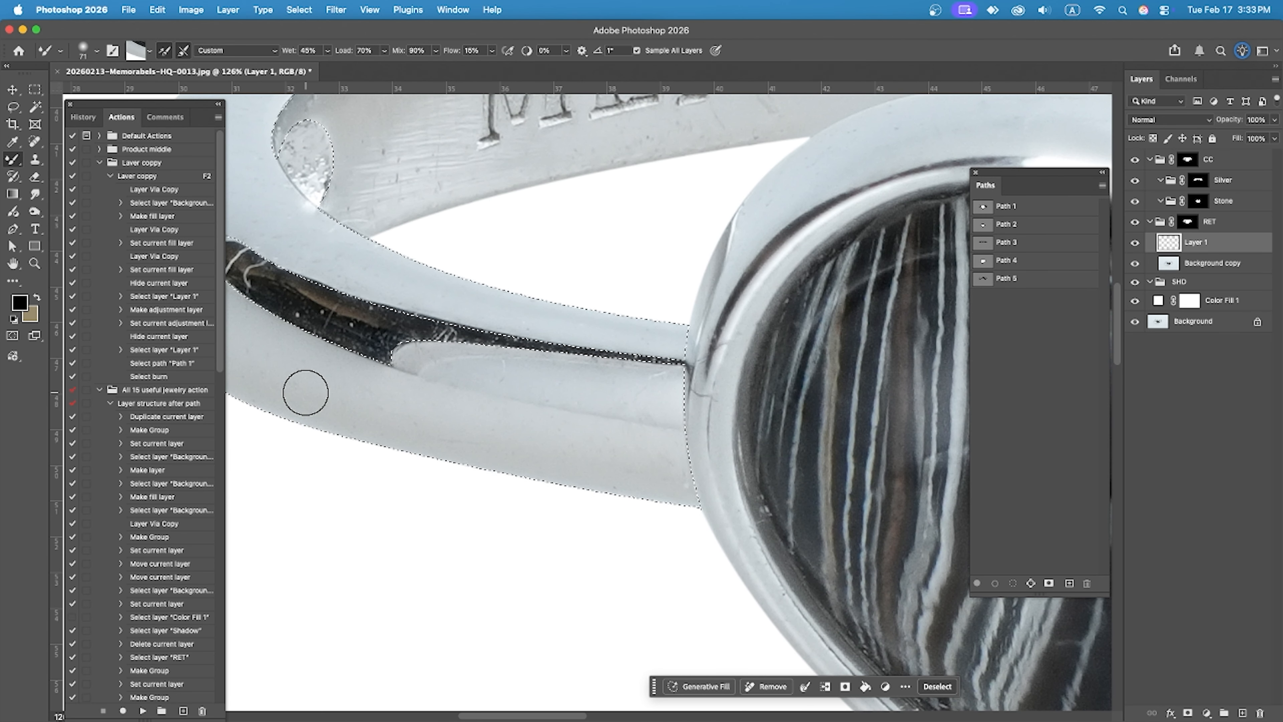
left_click_drag(556, 480, 561, 481, "super")
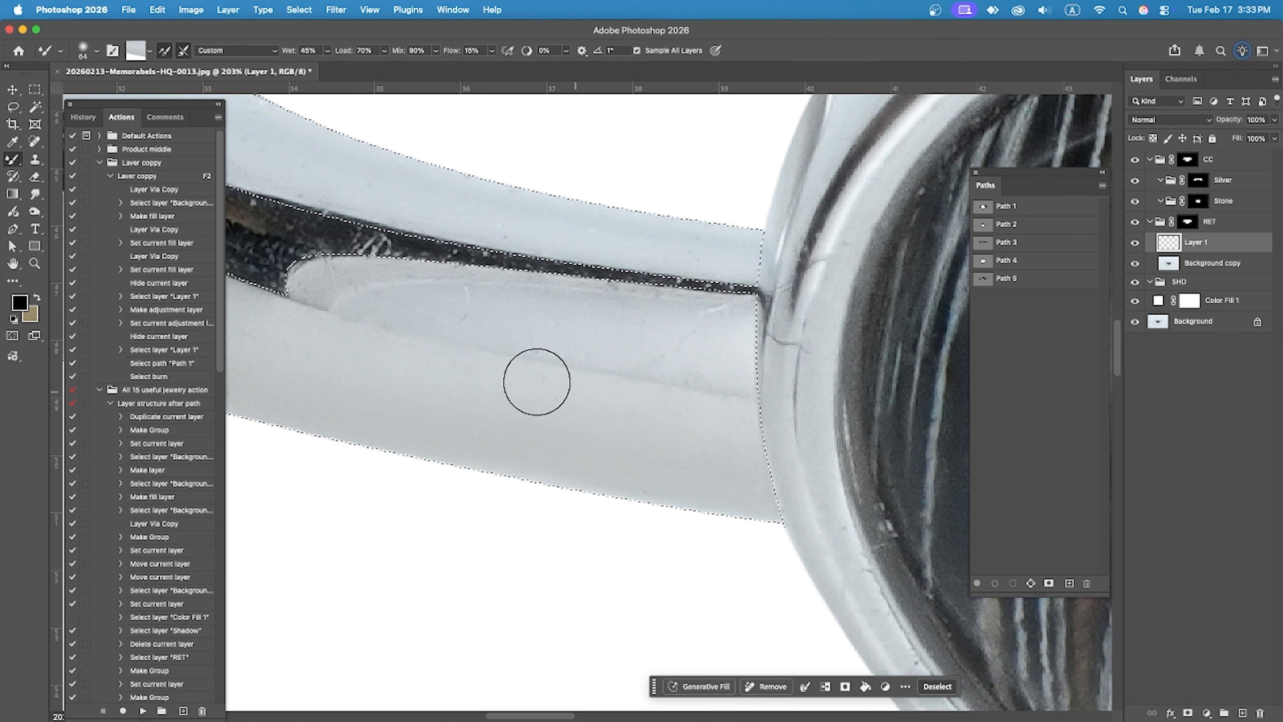
left_click_drag(602, 350, 583, 350, "ctrl+alt")
left_click_drag(560, 482, 821, 527)
mouse_move(665, 303)
left_mouse_down("super")
mouse_move(708, 358)
mouse_move(674, 353)
left_mouse_up("super")
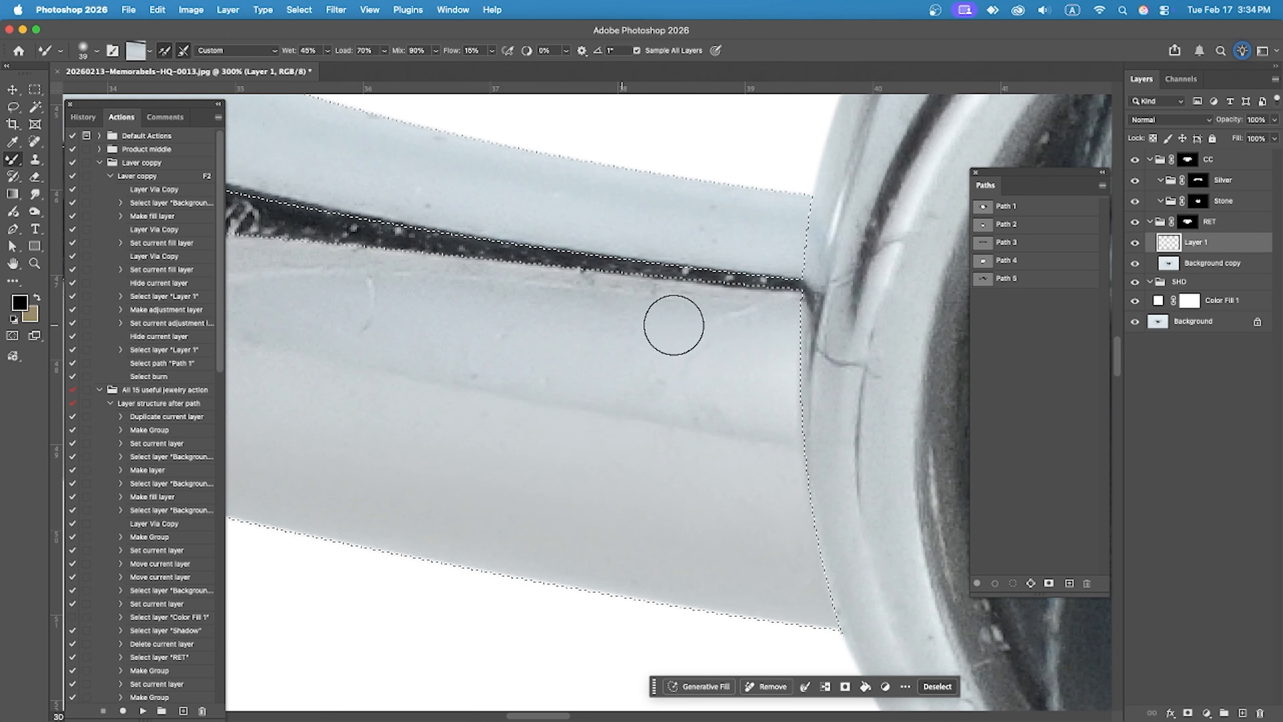
Step: Smooth the left shank's pale reflection next to the heart bezel with the brush enlarged to 51
key("bracketright")
mouse_move(354, 319)
left_mouse_down()
mouse_move(694, 392)
mouse_move(573, 319)
left_mouse_up()
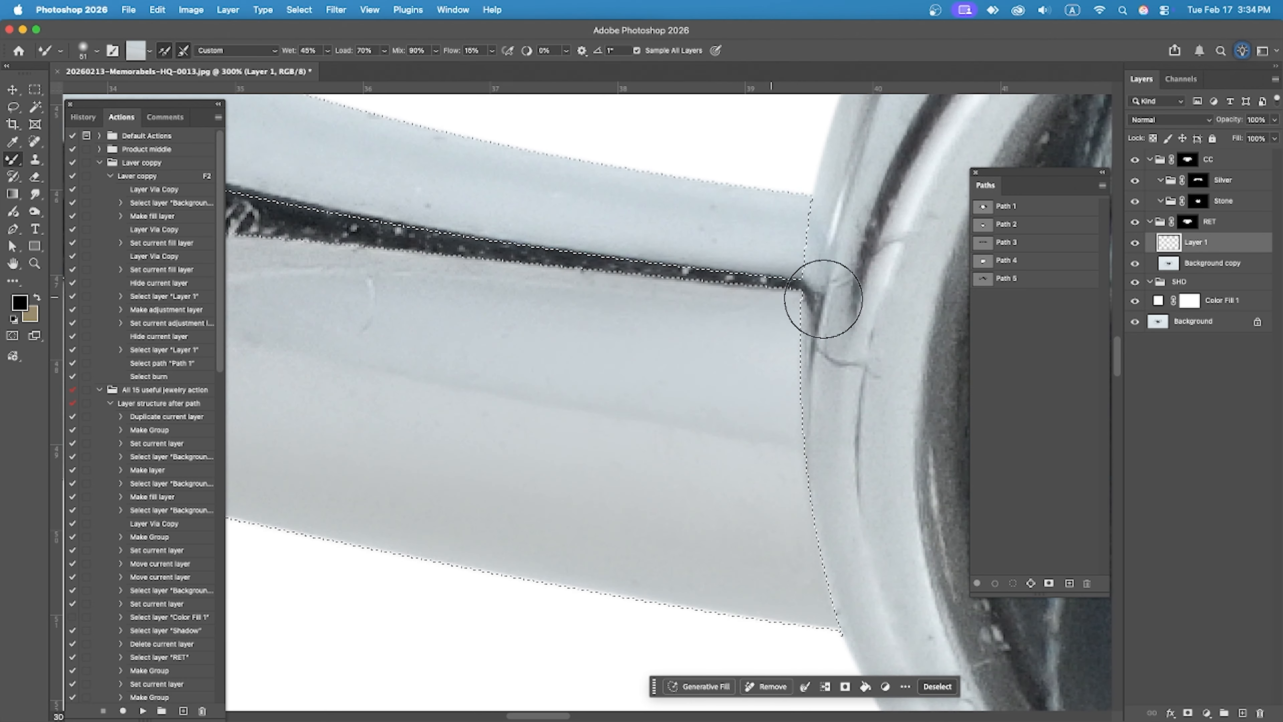
mouse_move(242, 294)
left_mouse_down()
mouse_move(587, 378)
mouse_move(561, 367)
left_mouse_up()
left_click(813, 373, "alt")
Step: Blend away the scratch and marks at the rounded end of the left shank's pale reflection with a size 35 brush
scroll(686, 380, "down", 1)
left_click_drag(685, 380, 655, 379, "ctrl+alt")
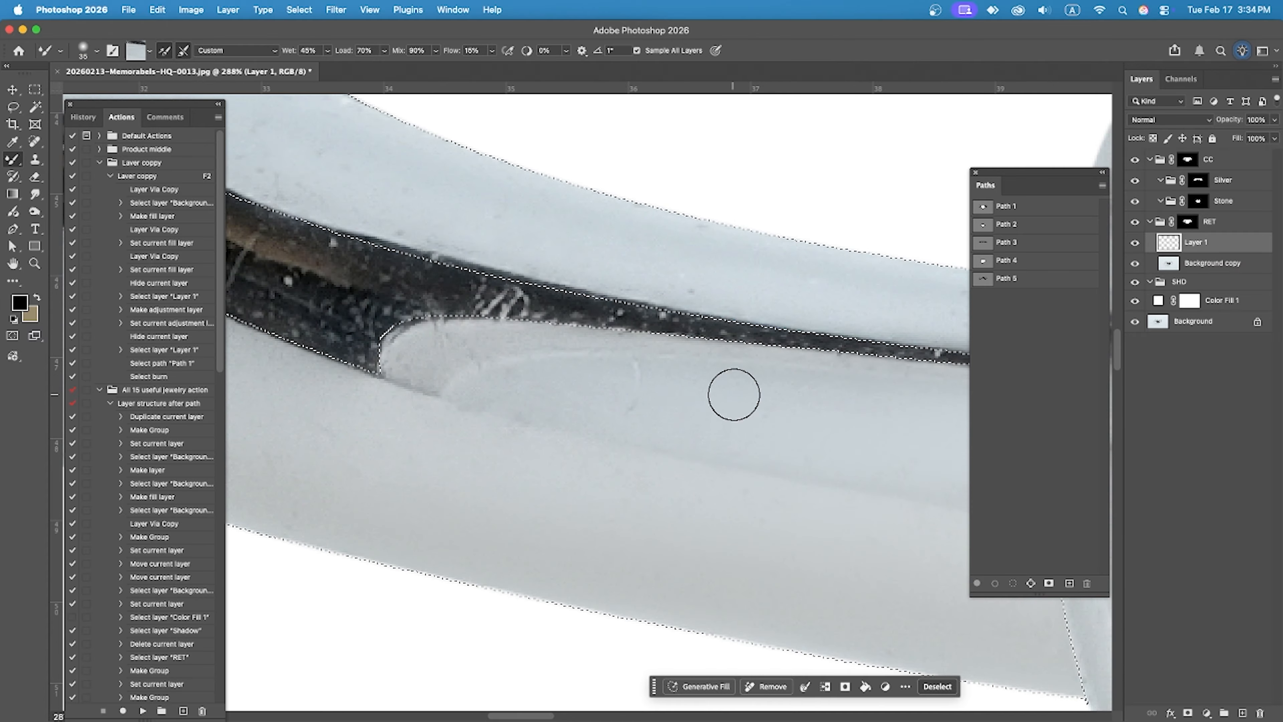
mouse_move(733, 396)
left_mouse_down()
mouse_move(461, 390)
mouse_move(890, 462)
mouse_move(462, 416)
left_mouse_up()
mouse_move(924, 380)
left_mouse_down("super")
mouse_move(559, 349)
mouse_move(777, 354)
left_mouse_up("super")
left_click(480, 356, "alt")
left_click_drag(482, 356, 477, 400)
Step: Smooth the silver just beneath the left shank's thin dark line with the brush reduced to 30
scroll(345, 365, "down", 2)
left_click(574, 365, "alt")
key("[")
left_click_drag(625, 369, 292, 361)
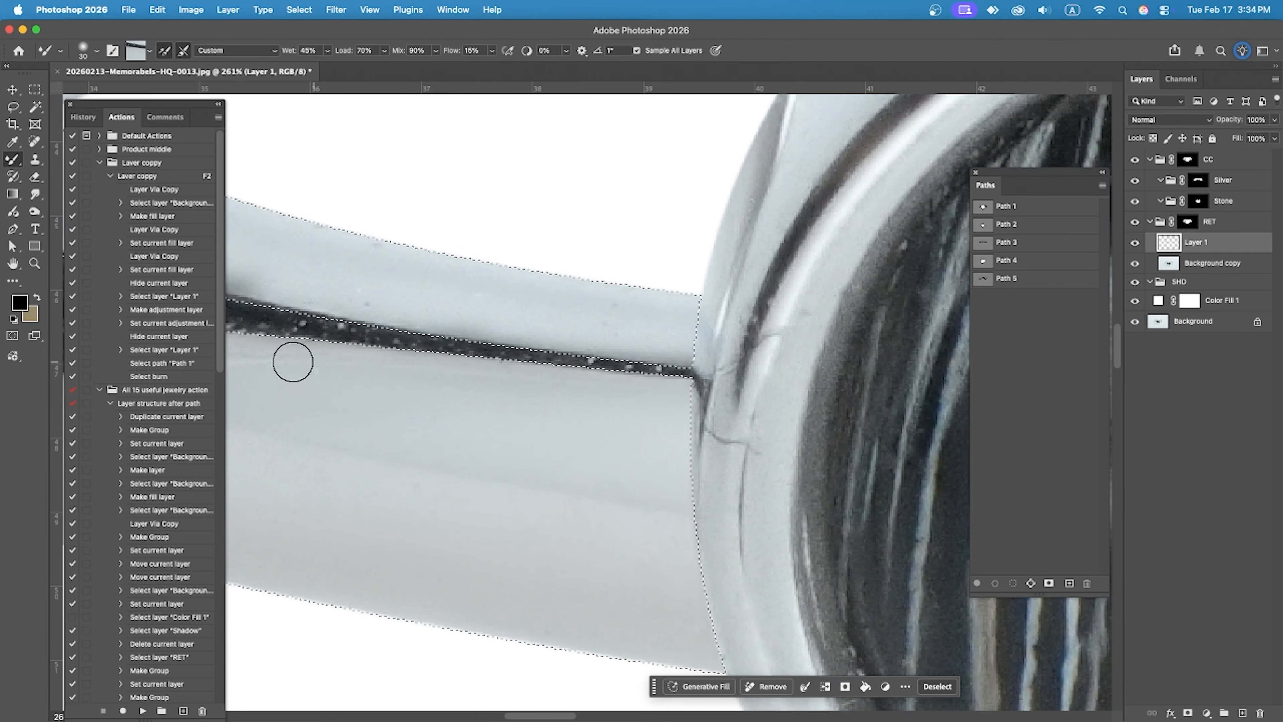
Step: Smooth the silver strip above the left shank's thin dark line up to the heart bezel with a size 39 brush
scroll(703, 385, "down", 2)
left_click(395, 316, "alt")
left_click_drag(554, 298, 564, 298, "ctrl+alt")
left_click(565, 299, "alt")
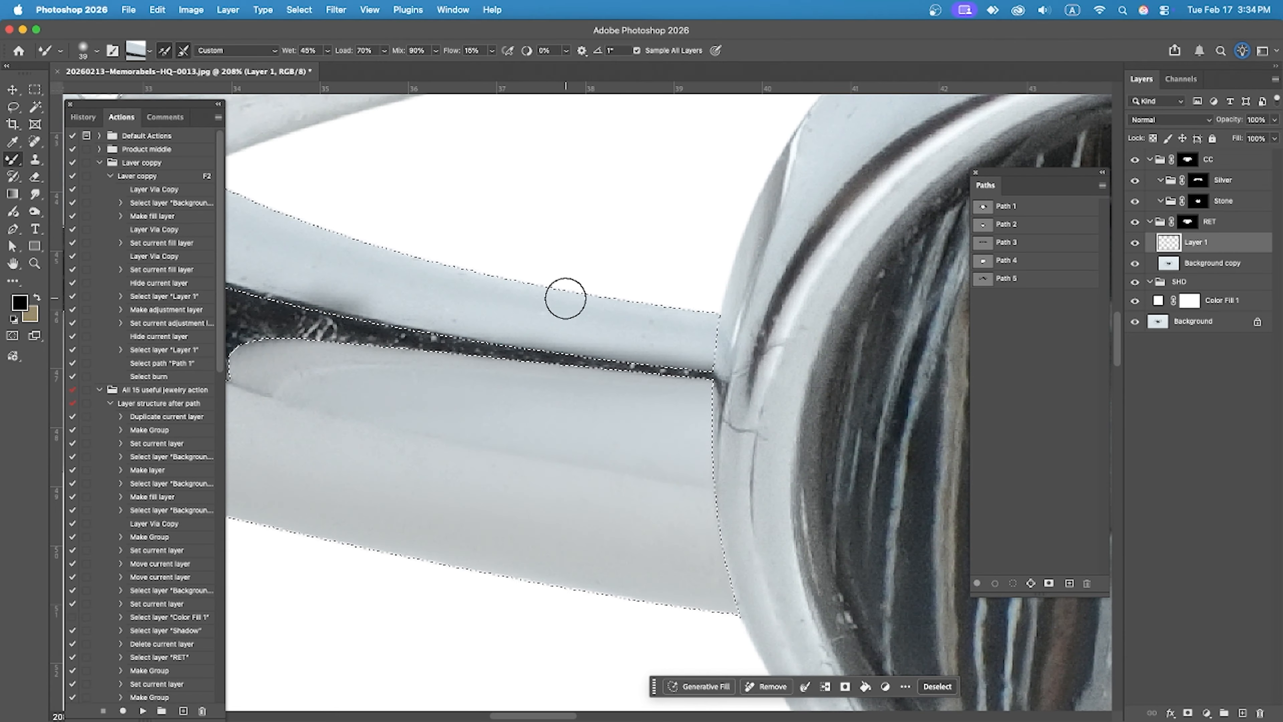
left_click(403, 275, "alt")
left_click_drag(432, 307, 696, 358)
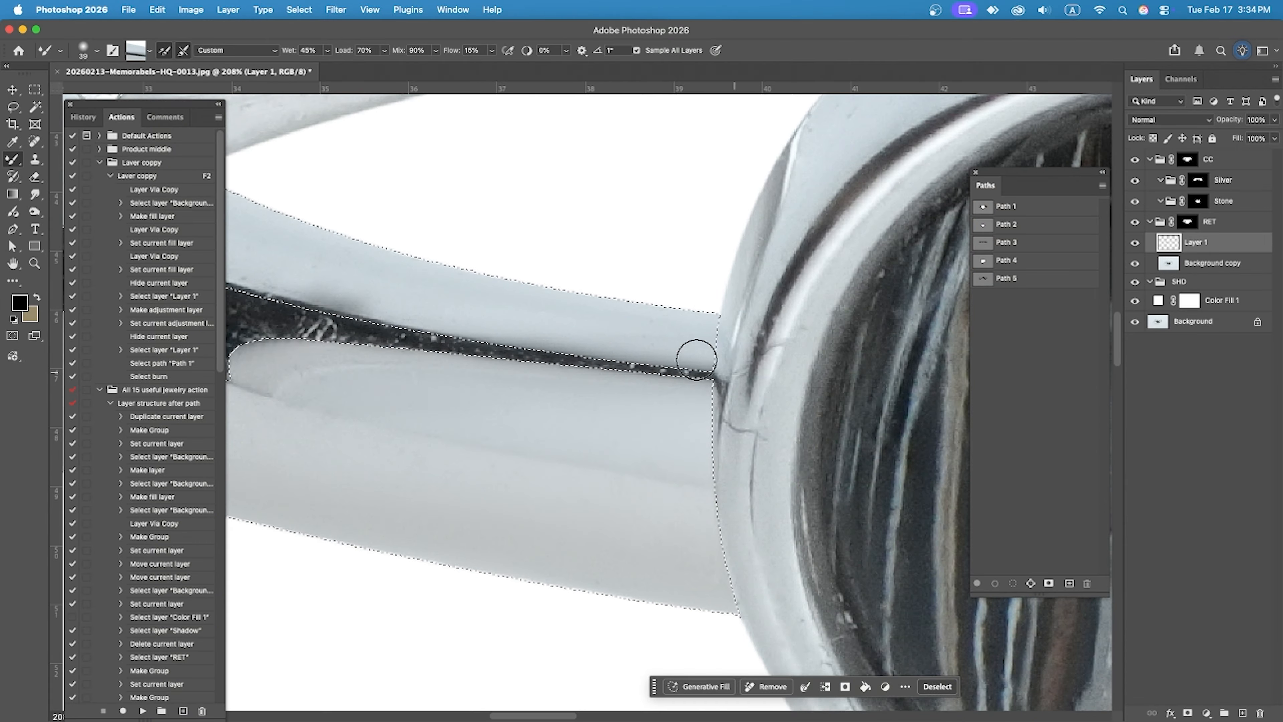
Step: Blend the silver along the upper edge of the left shank's dark reflection, resampling the tone and enlarging the brush to 61
scroll(781, 357, "up", 6)
mouse_move(353, 303)
left_mouse_down()
mouse_move(780, 357)
mouse_move(901, 342)
left_mouse_up()
left_click(781, 357, "alt")
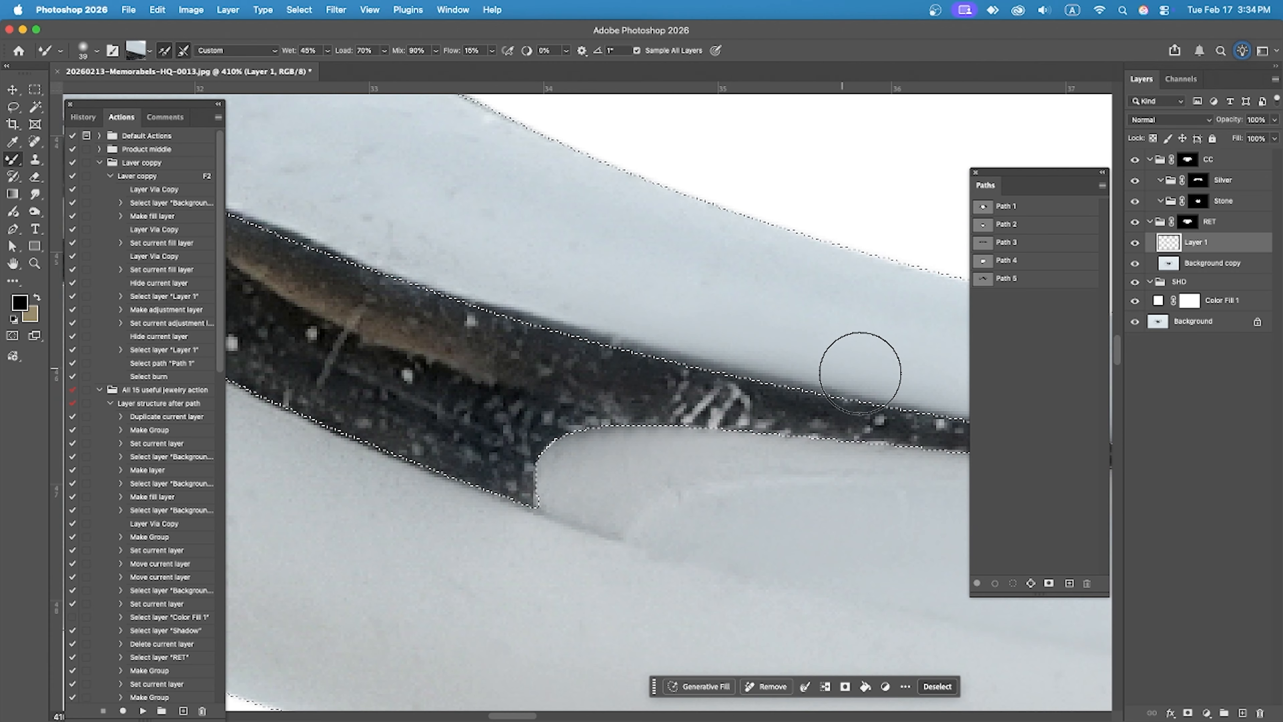
scroll(859, 367, "down", 6)
left_click_drag(669, 310, 680, 313, "ctrl+alt")
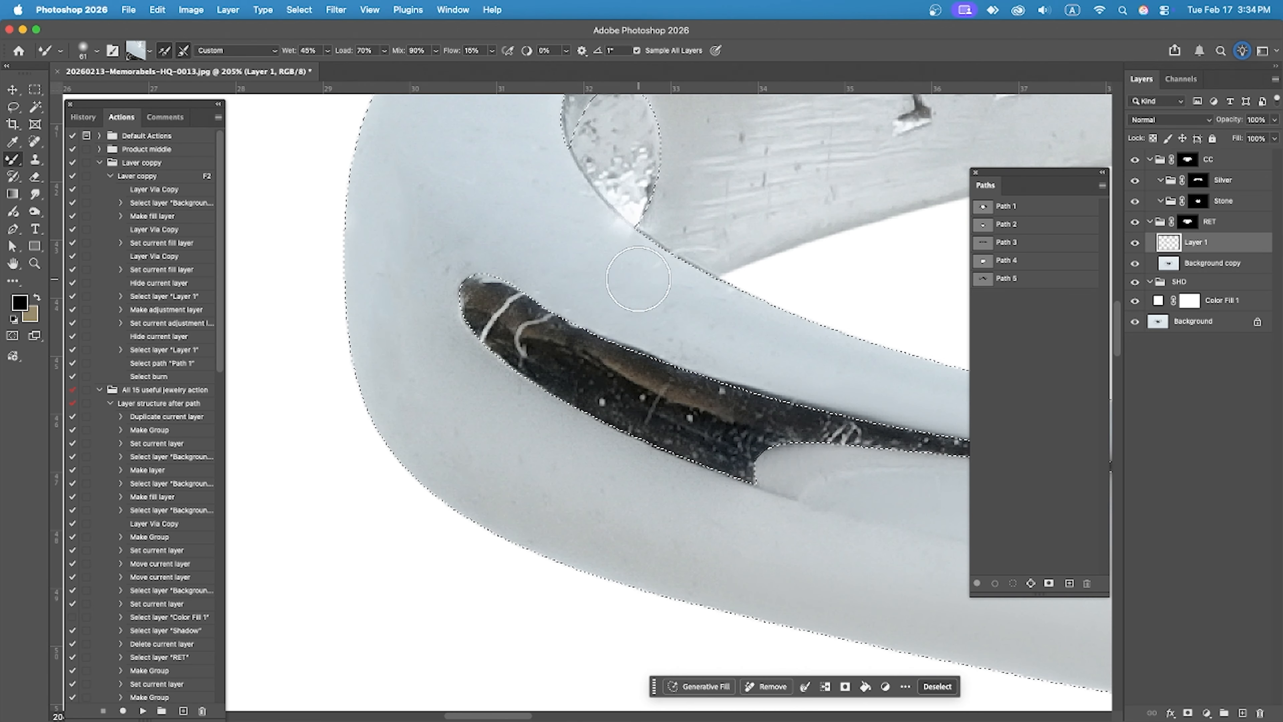
mouse_move(828, 419)
left_mouse_down()
mouse_move(724, 384)
mouse_move(889, 425)
left_mouse_up()
Step: Even out the silver on the ring's left outer bend around the dark reflection, undoing the last stroke
scroll(653, 384, "down", 4)
scroll(736, 336, "up", 5)
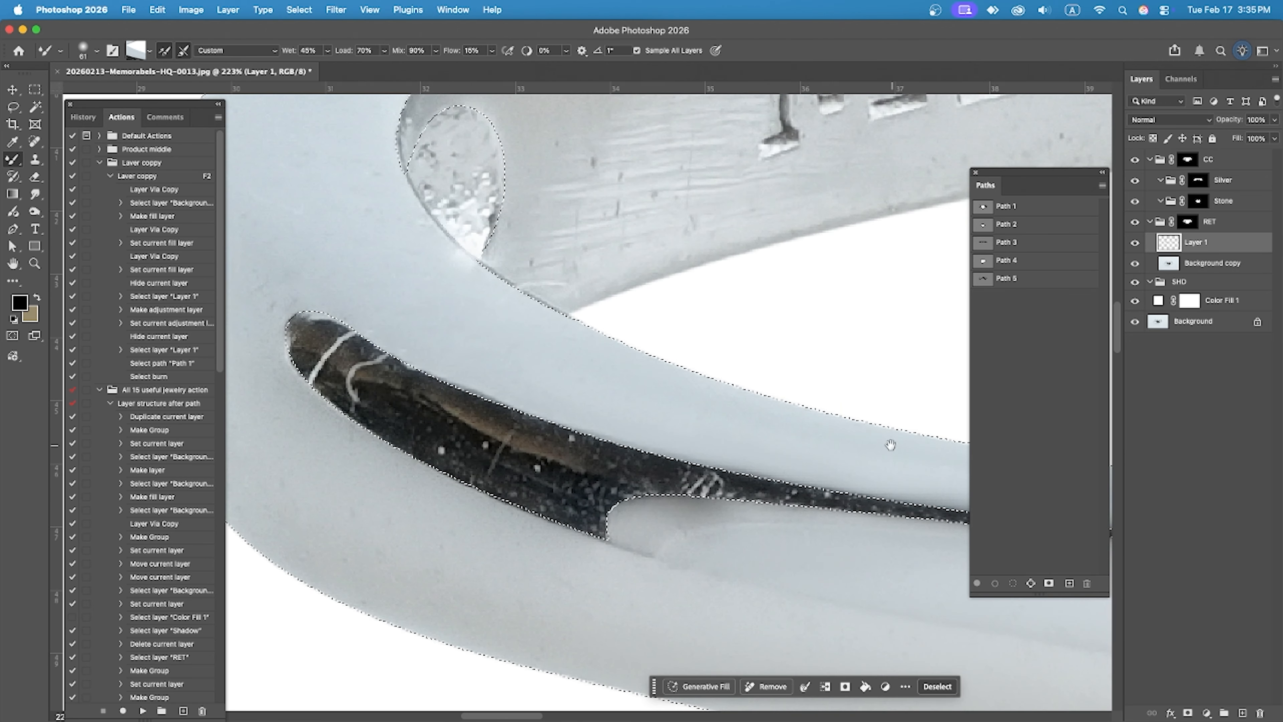
scroll(890, 446, "down", 5)
scroll(583, 458, "up", 6)
scroll(593, 478, "down", 5)
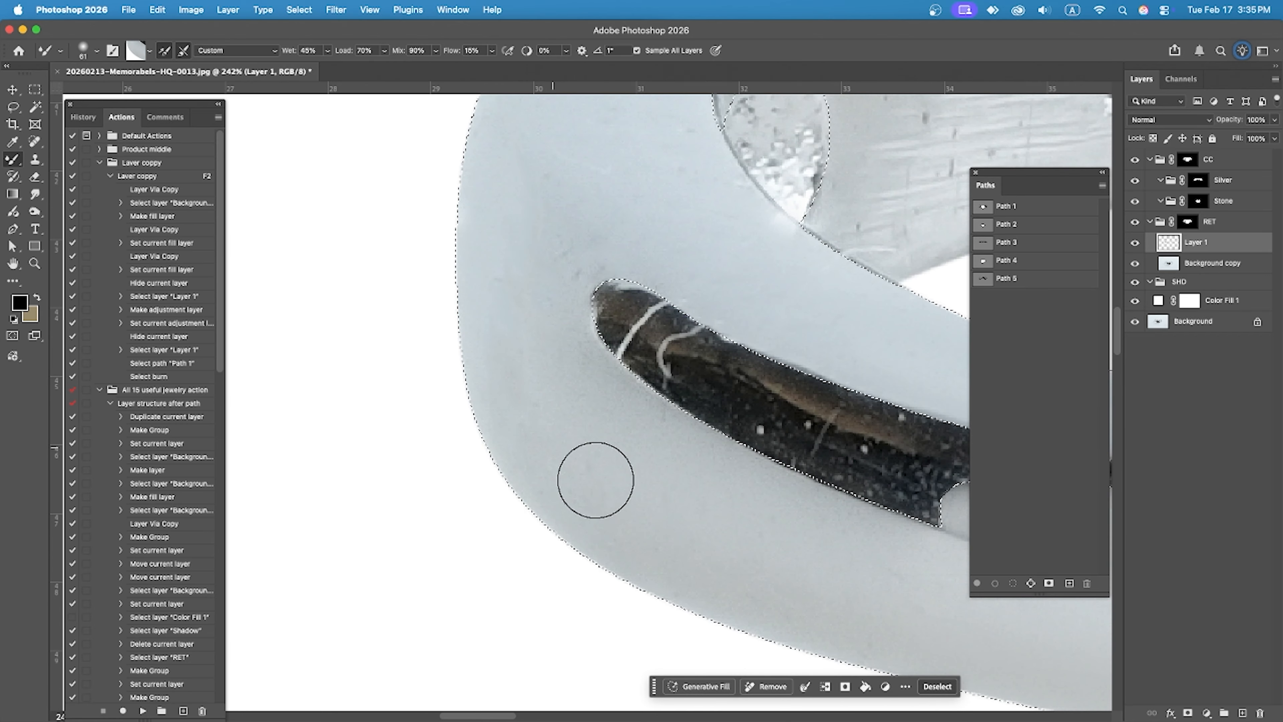
scroll(402, 211, "up", 4)
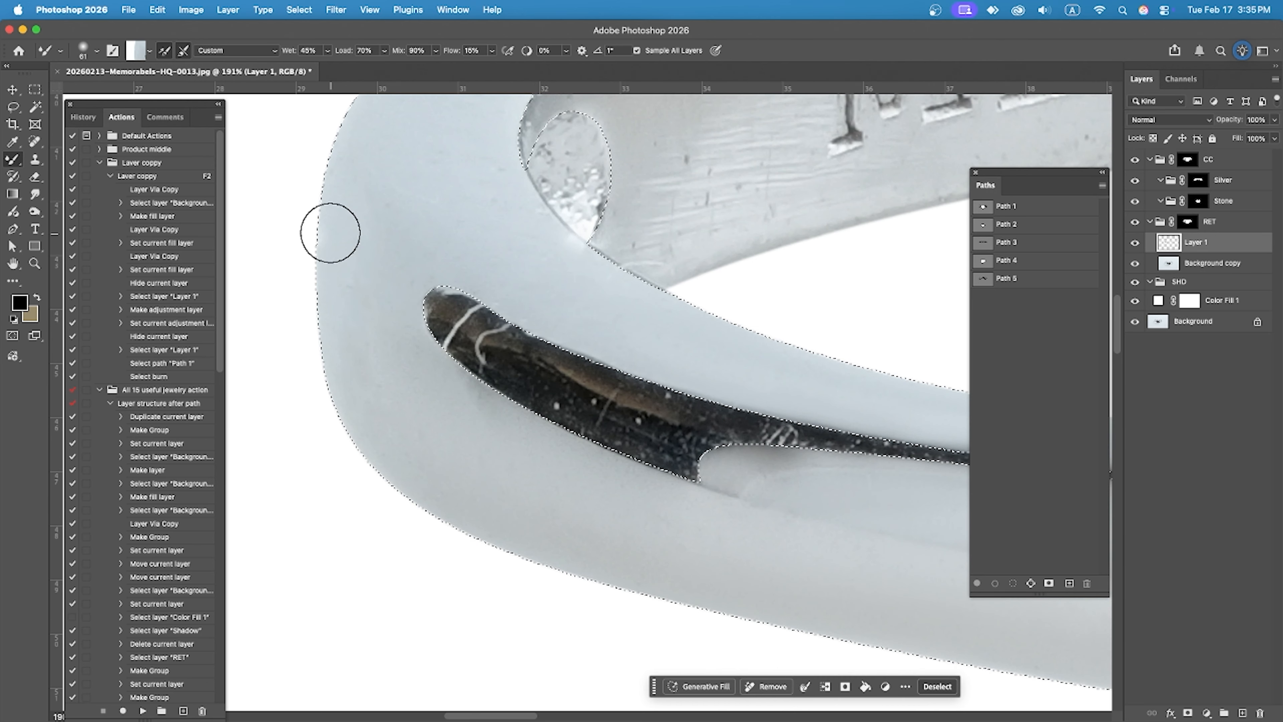
left_click(539, 440, "alt")
key("super+z")
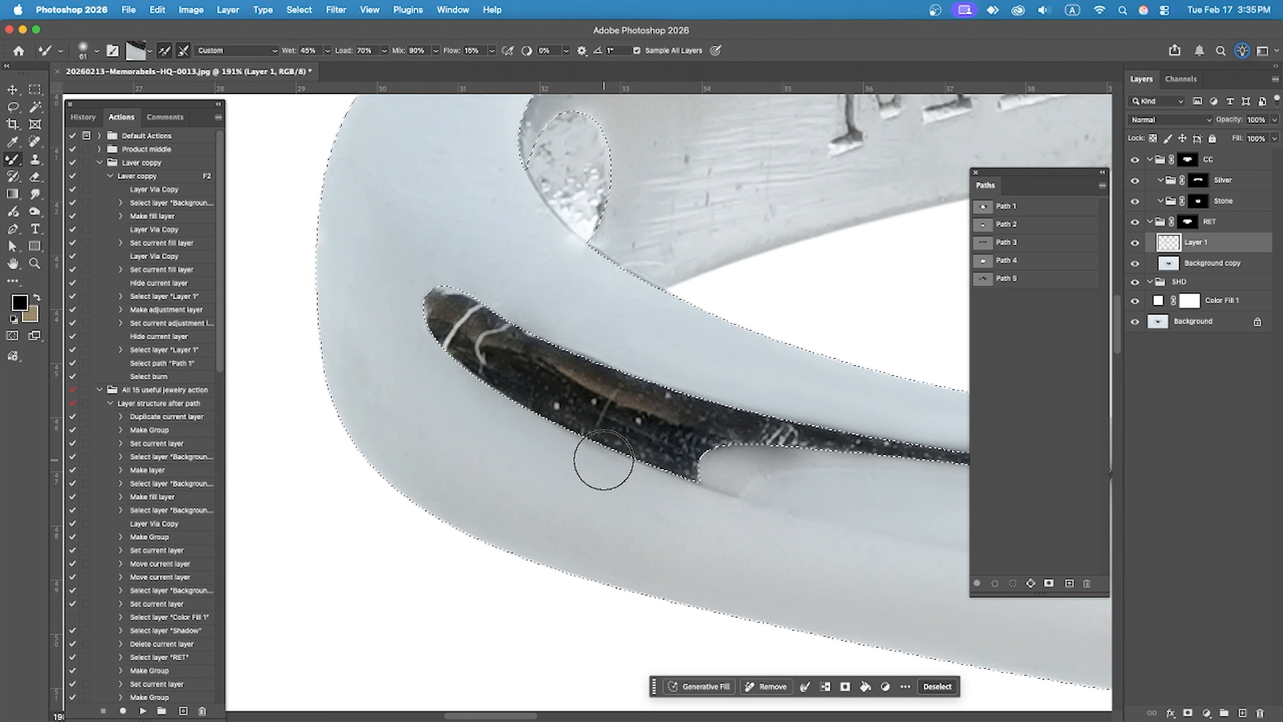
Step: Remove the dark smudge above the left dark reflection with sampled silver and the brush reduced to 35
scroll(497, 542, "down", 2)
scroll(555, 361, "up", 6)
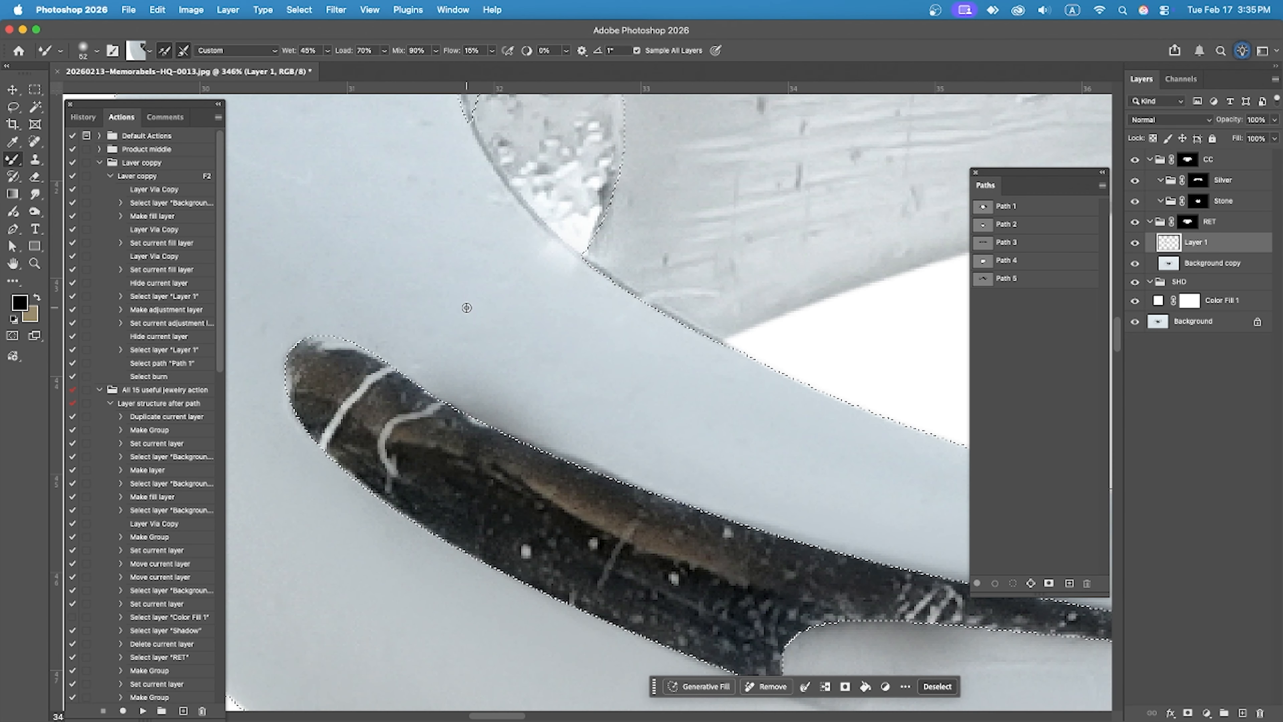
left_click(576, 440, "alt")
key("[")
key("[")
key("[")
key("[")
scroll(786, 543, "down", 4)
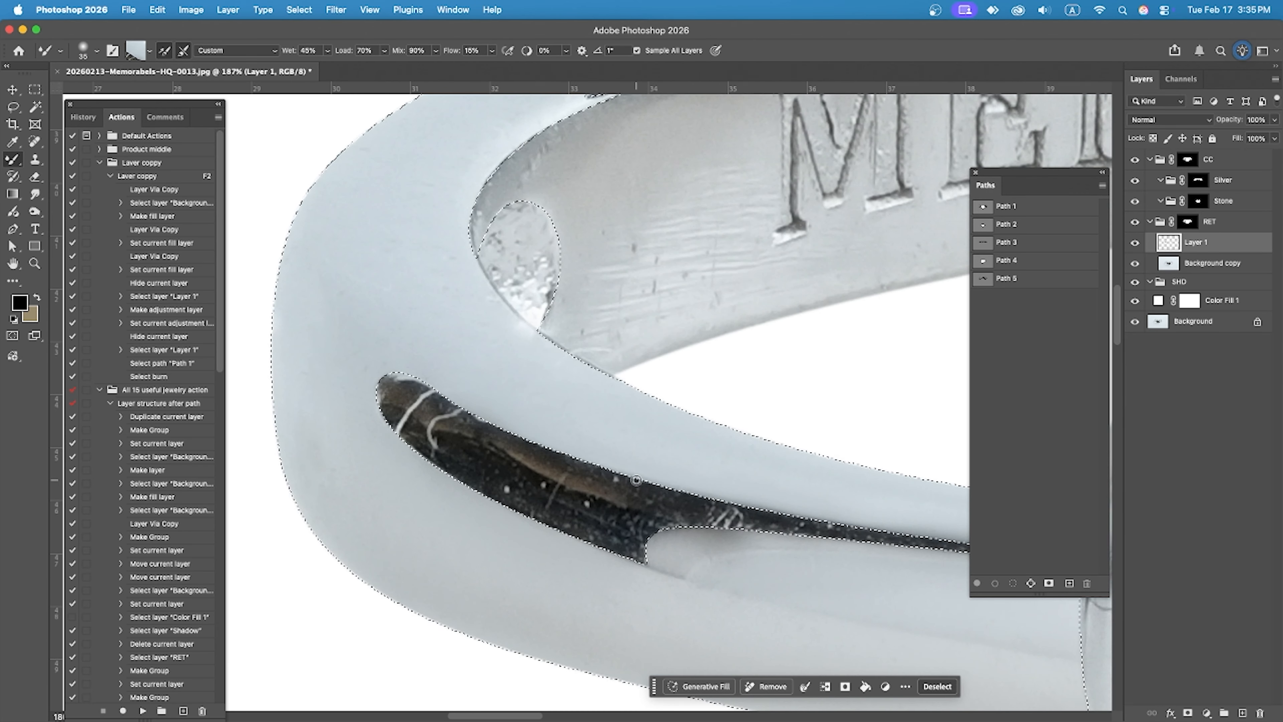
Step: Sample the nearby silver and smooth the left bend's inner edge beside the textured patch with a larger brush
scroll(573, 487, "up", 8)
scroll(573, 487, "down", 8)
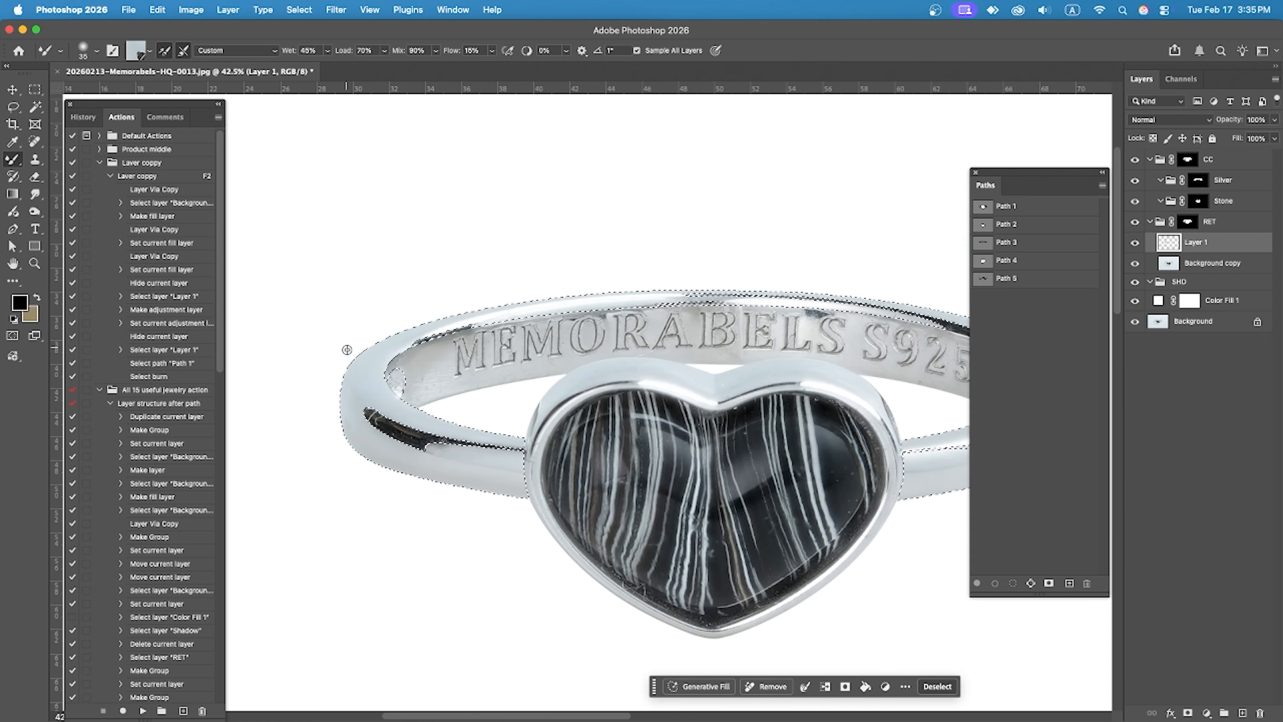
scroll(347, 349, "up", 4)
left_click(385, 410, "alt")
scroll(671, 408, "down", 1)
scroll(529, 662, "up", 5)
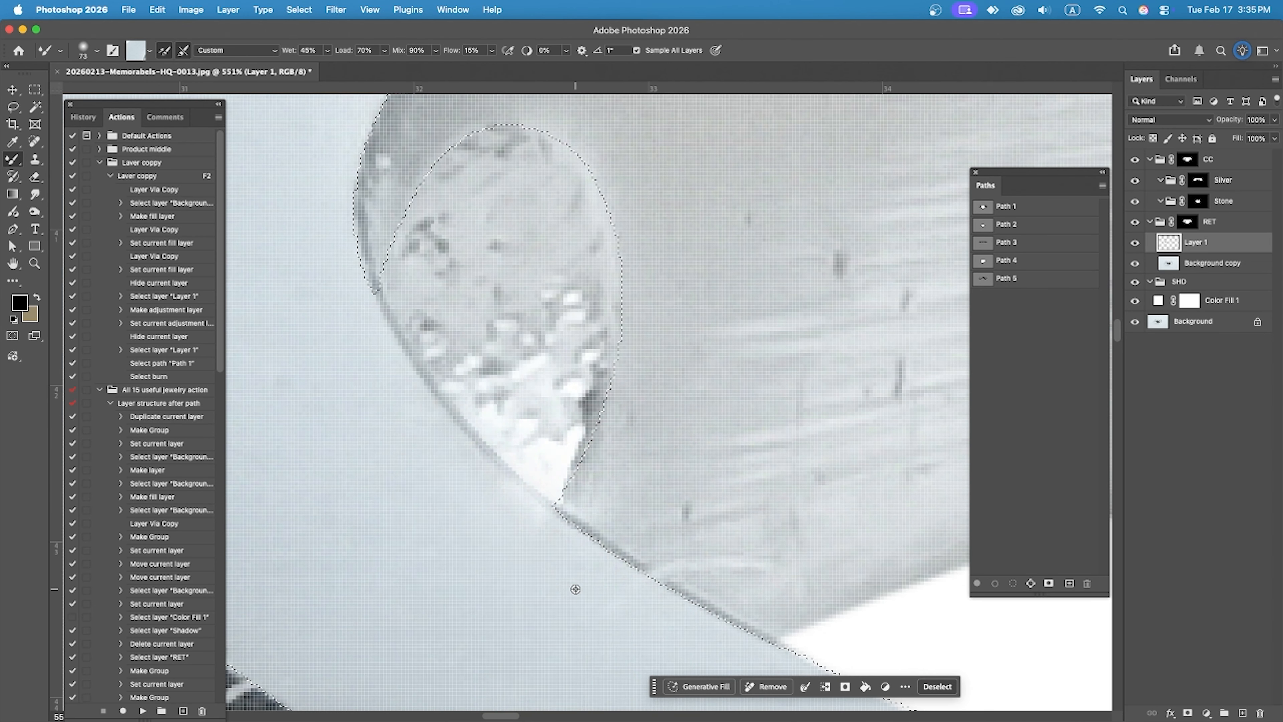
left_click_drag(576, 566, 536, 525)
scroll(677, 448, "down", 6)
Step: Resample the silver and smooth the upper part of the ring's left bend toward the back band
left_click(601, 499, "alt")
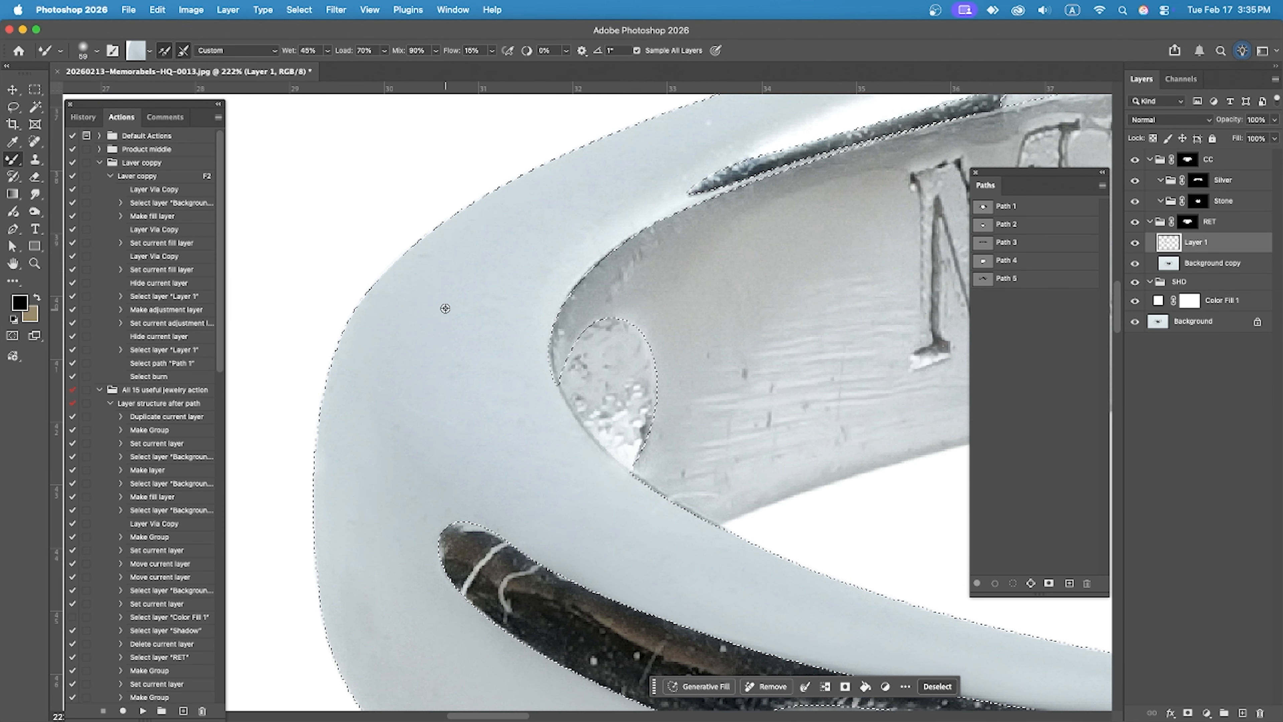
left_click_drag(638, 169, 418, 365)
left_click(424, 339, "alt")
Step: Set the Mixer Brush flow to 10% and blend the back band's upper-left silver with resampled tone, undoing the last stroke
left_click_drag(480, 51, 461, 51)
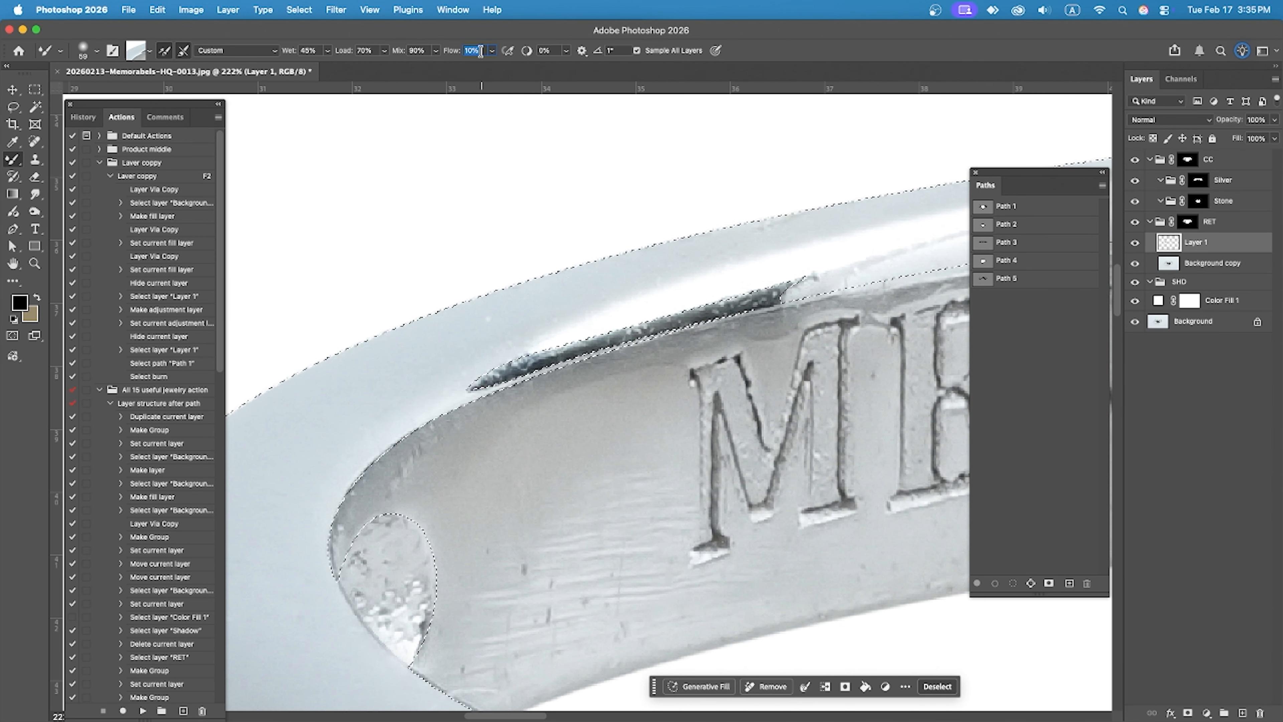
type("10")
key("Return")
scroll(597, 279, "up", 5)
left_click_drag(573, 297, 525, 295)
left_click(415, 371, "alt")
mouse_move(1055, 169)
left_mouse_down()
mouse_move(551, 375)
mouse_move(456, 374)
left_mouse_up()
key("super+z")
Step: Set the Mixer Brush flow to 15% and smooth the back band's upper edge above the first engraved letters
scroll(475, 371, "right", 5)
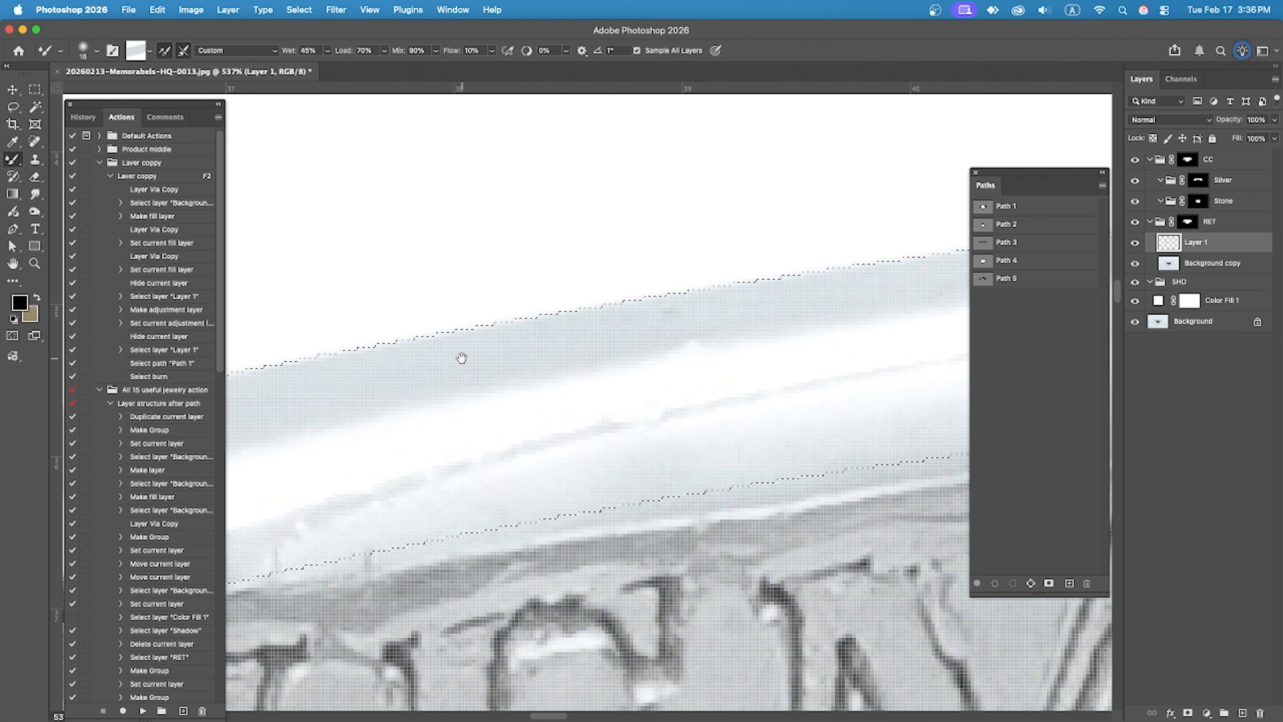
scroll(519, 312, "right", 5)
left_click_drag(480, 50, 462, 50)
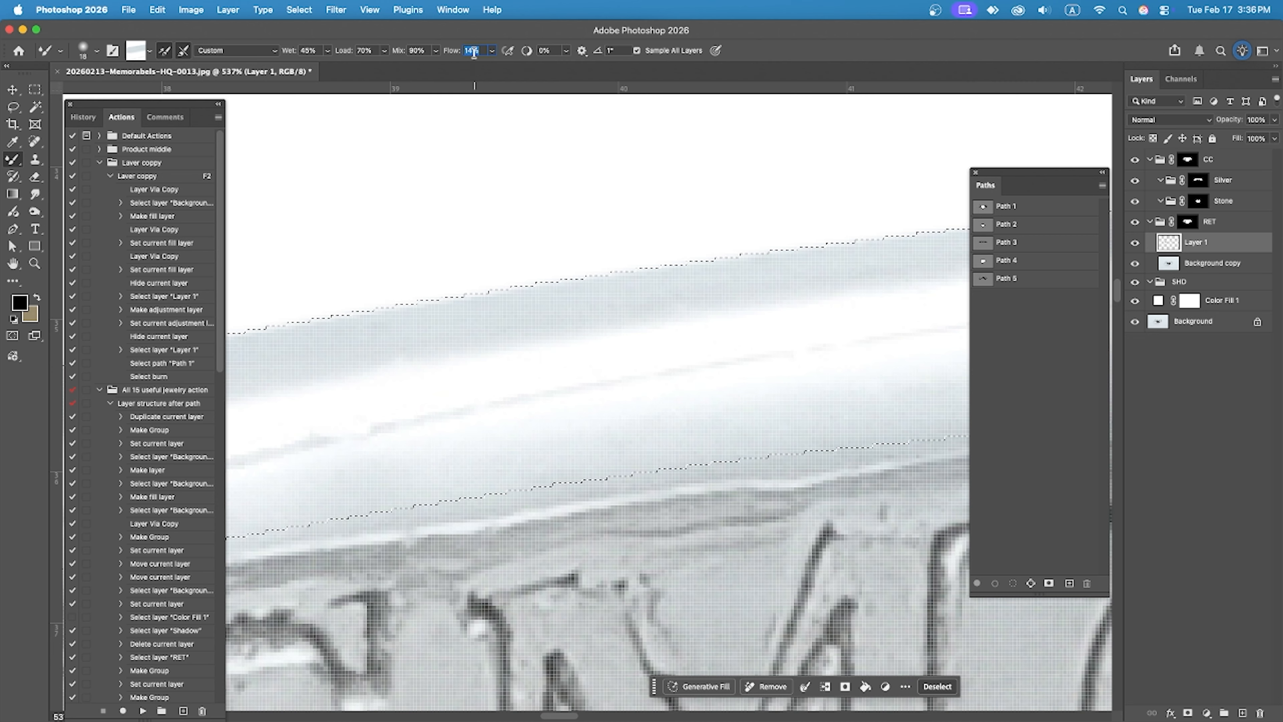
type("15")
key("Return")
left_click_drag(879, 266, 467, 259)
left_click_drag(883, 215, 449, 234)
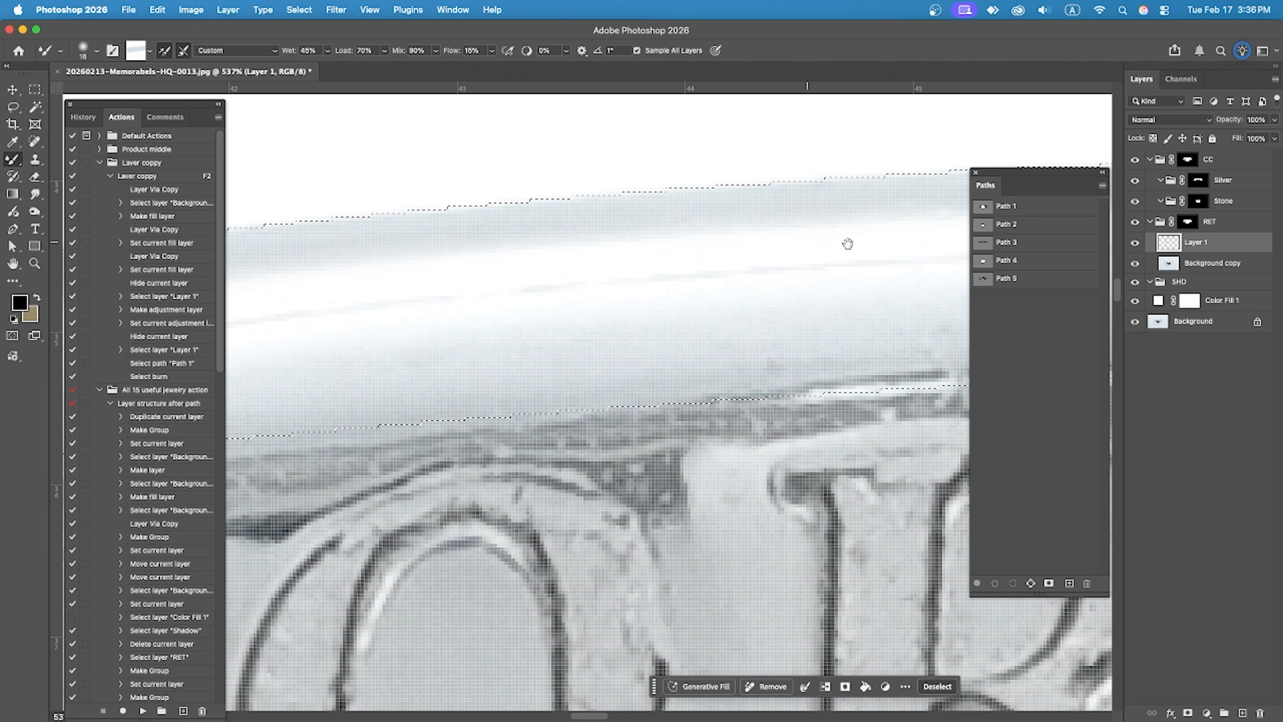
left_click_drag(847, 244, 470, 268)
Step: Continue smoothing the back band's upper silver edge from the engraved R and A toward the right bend
scroll(606, 217, "down", 2)
left_click_drag(601, 215, 353, 240)
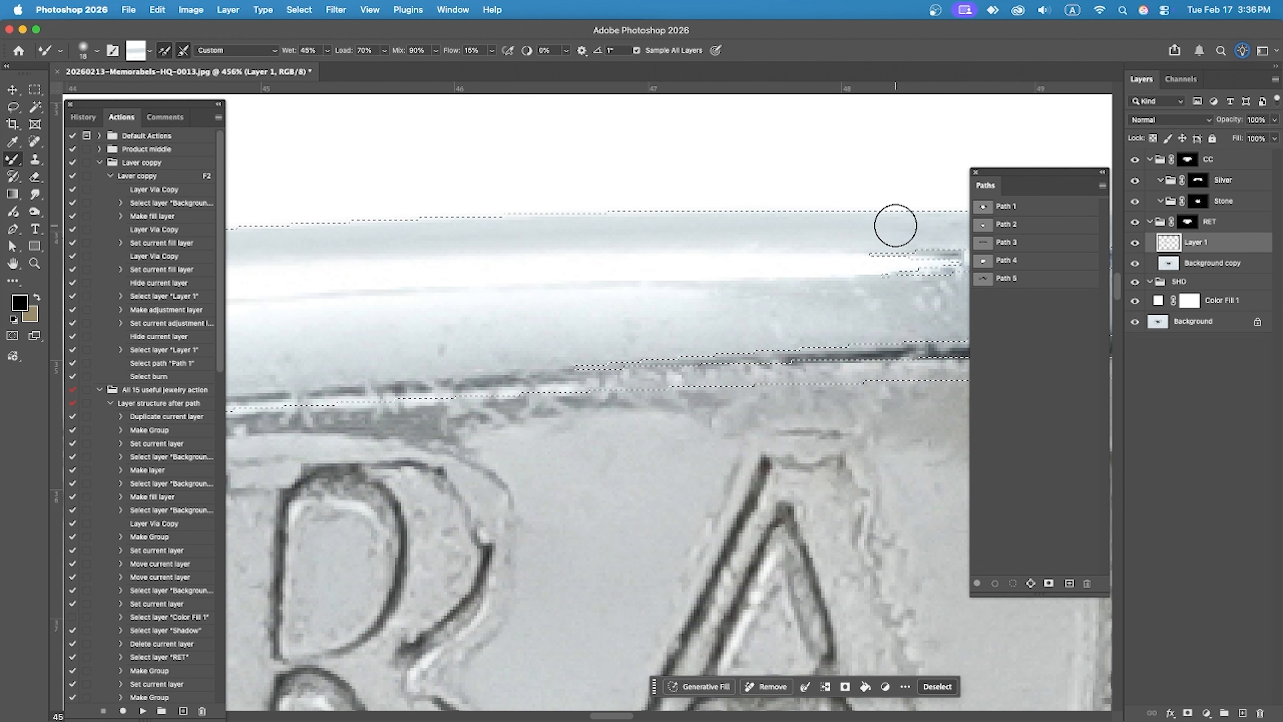
mouse_move(895, 224)
left_mouse_down()
mouse_move(501, 194)
mouse_move(837, 214)
mouse_move(367, 230)
left_mouse_up()
left_click_drag(894, 229, 384, 237)
scroll(606, 227, "down", 3)
left_click_drag(858, 253, 384, 237)
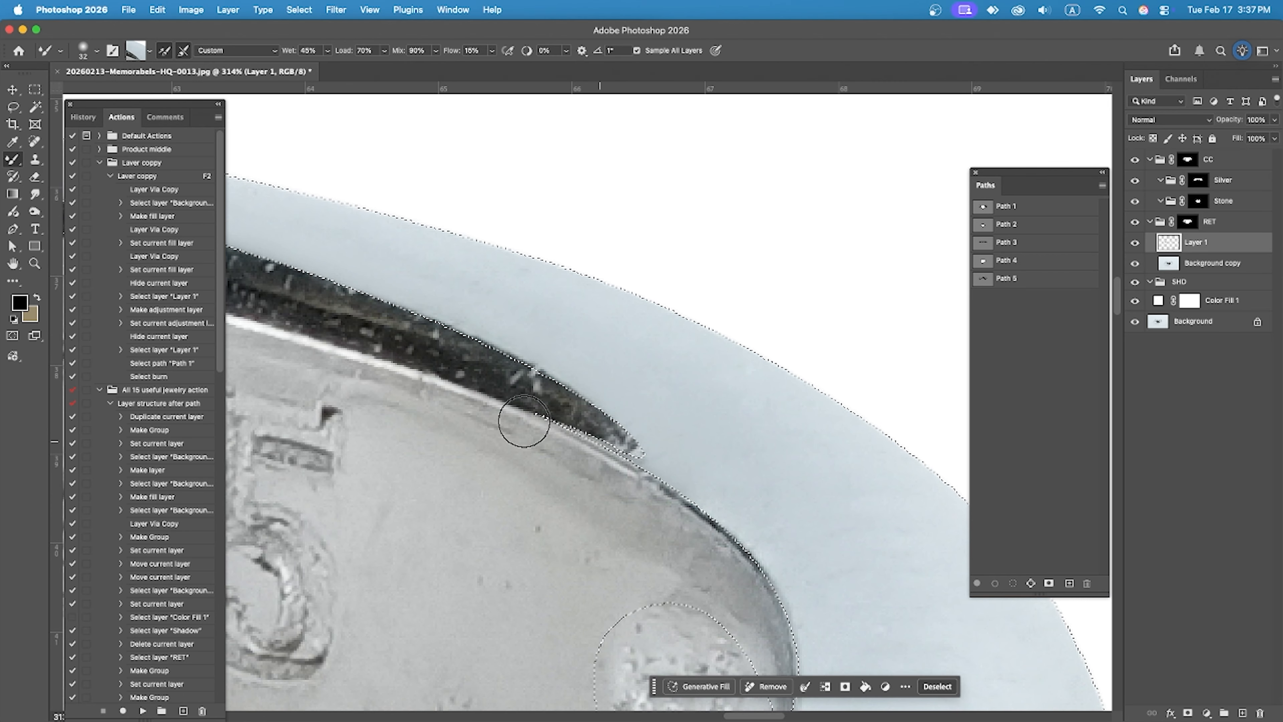
Step: Even out the silver on the ring's right bend and along its inner edge beside the textured patch, using resampled tones
scroll(524, 424, "down", 2)
left_click_drag(549, 322, 590, 332)
scroll(590, 332, "down", 6)
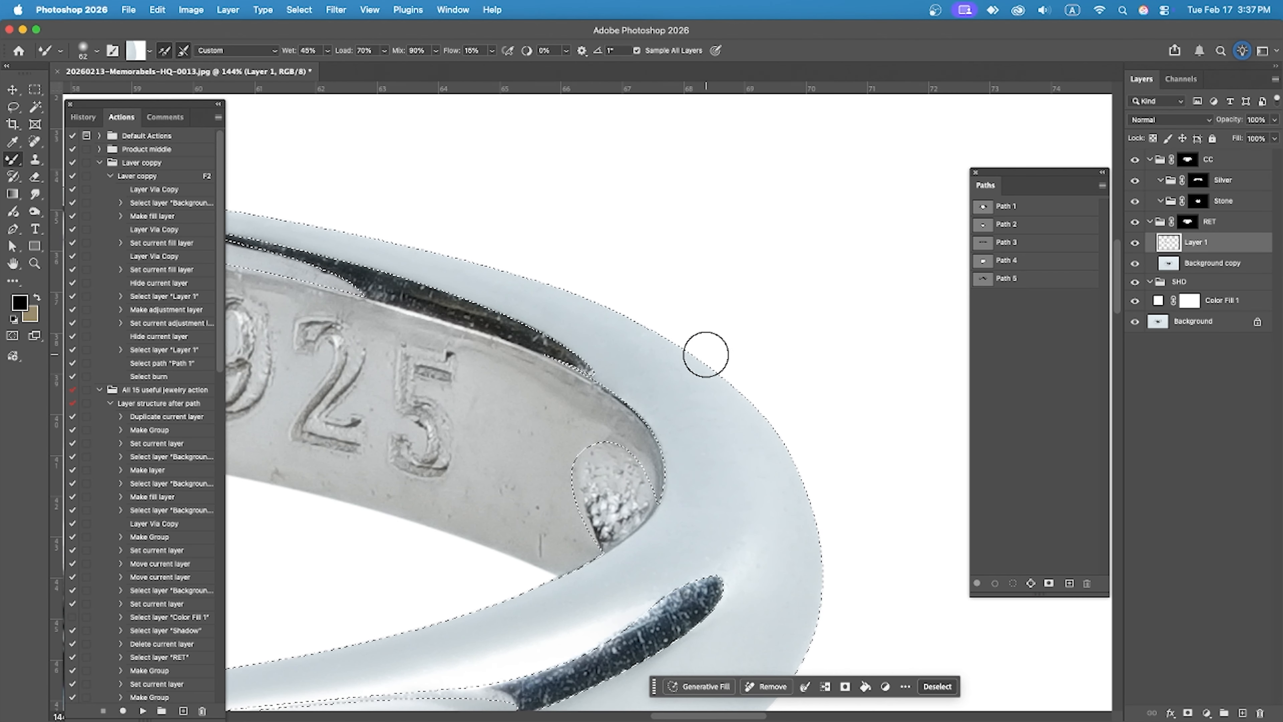
left_click(711, 448, "alt")
scroll(761, 453, "up", 6)
mouse_move(482, 660)
left_mouse_down()
mouse_move(761, 453)
mouse_move(756, 530)
left_mouse_up()
scroll(757, 505, "down", 6)
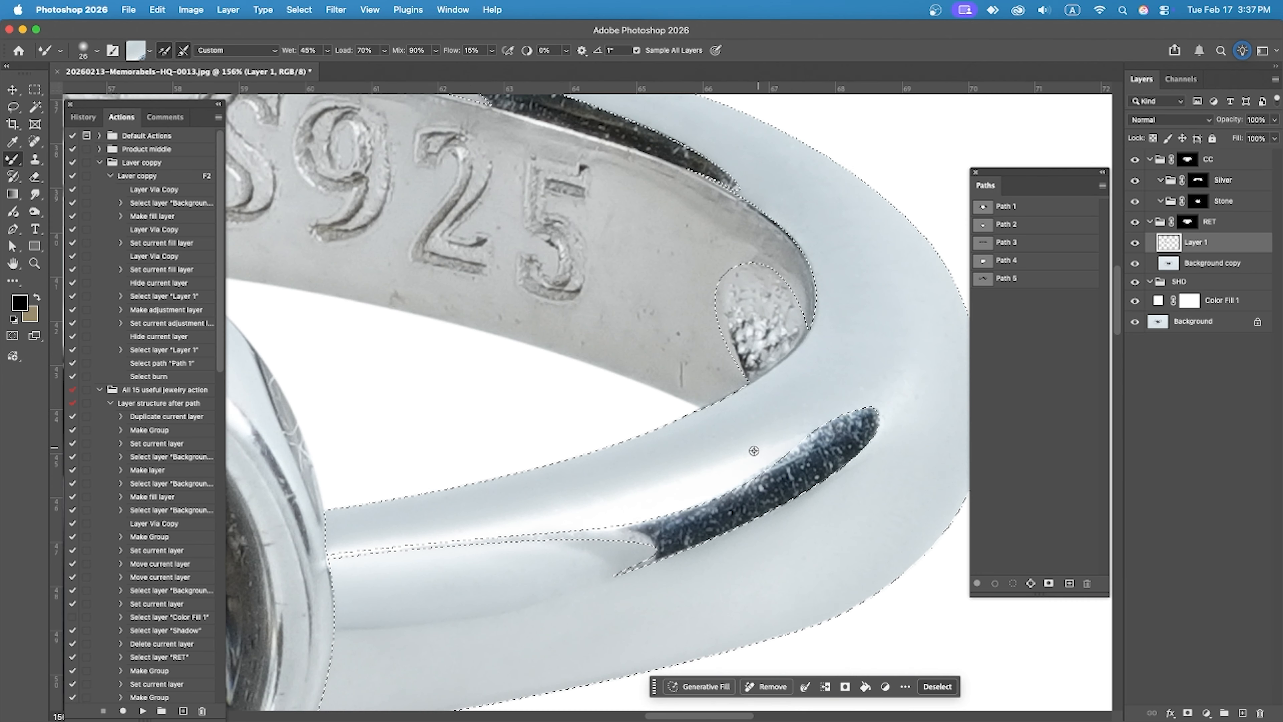
Step: Smooth the front band's silver beside the right dark reflection and on the left shoulder with resampled tones
scroll(759, 450, "up", 3)
left_click(868, 428, "alt")
scroll(869, 428, "down", 3)
left_click_drag(384, 384, 858, 354)
scroll(731, 324, "up", 5)
key("bracketleft")
left_click(730, 344, "alt")
mouse_move(730, 307)
left_mouse_down()
mouse_move(933, 355)
mouse_move(516, 321)
left_mouse_up()
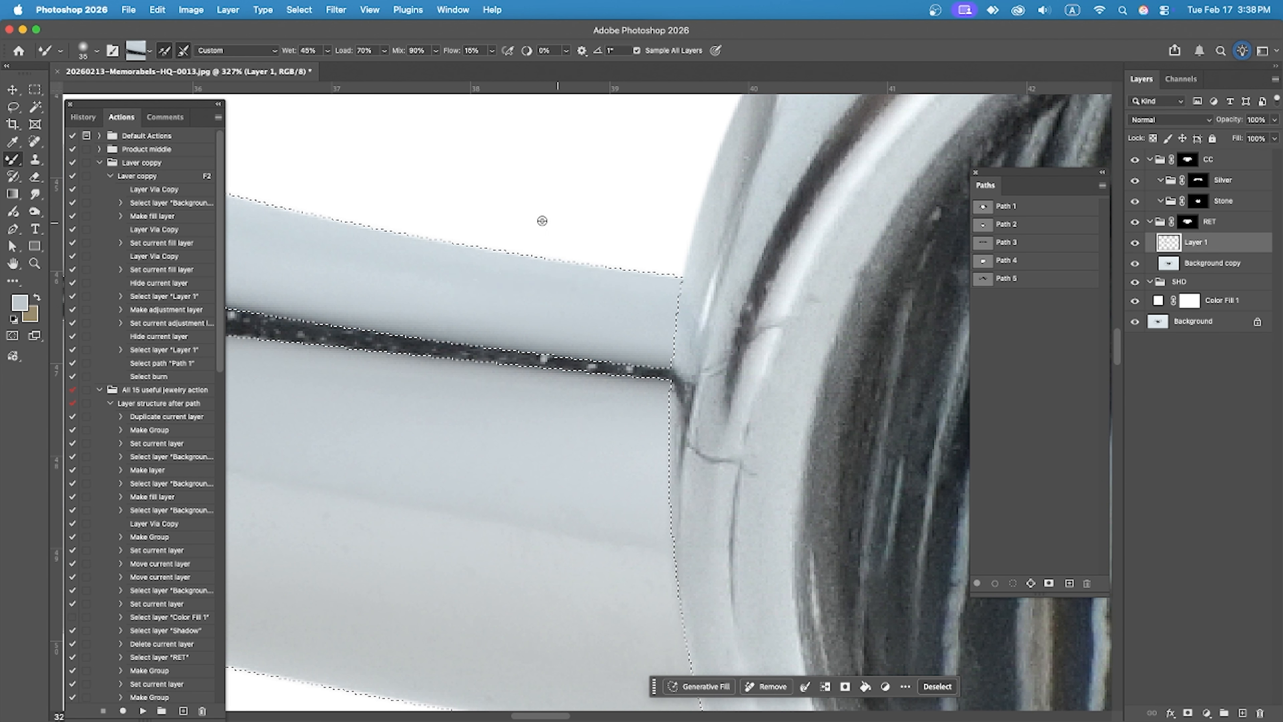
Step: Compare the whole ring with the retouching layer hidden and shown
scroll(419, 348, "down", 10)
scroll(382, 298, "up", 4)
key("super+comma")
key("super+comma")
scroll(383, 290, "down", 2)
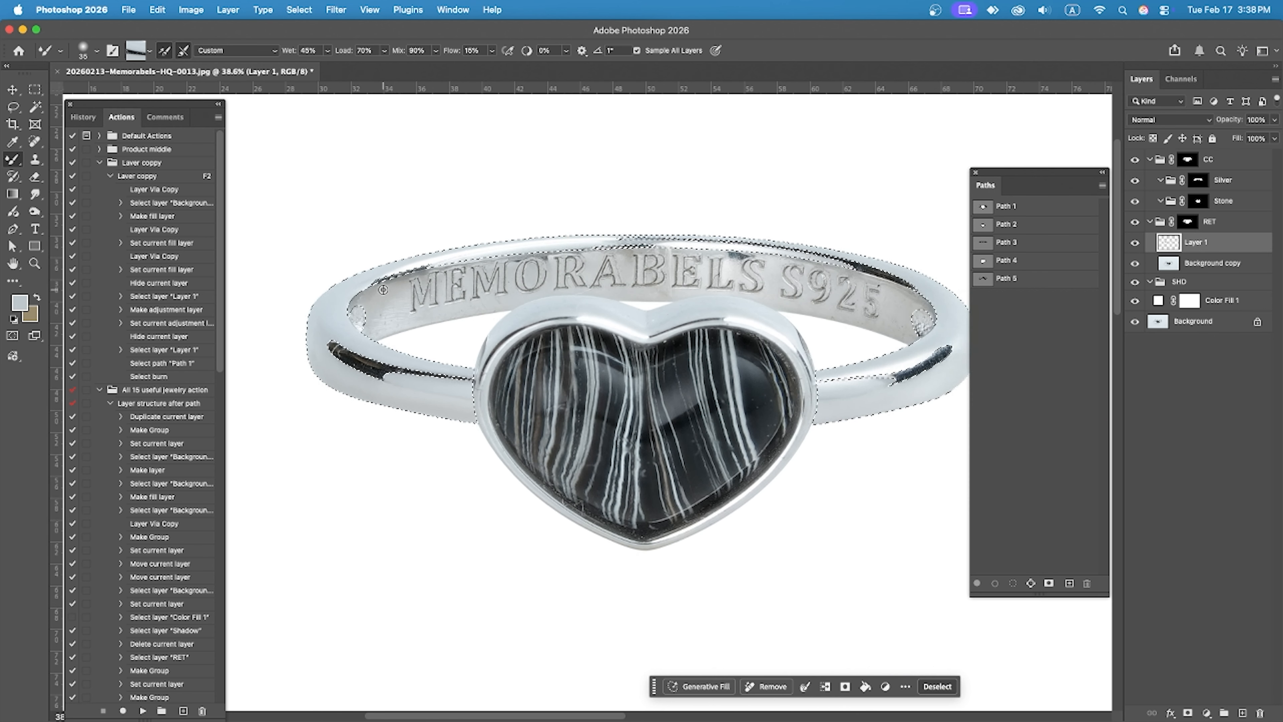
Step: Smooth the back band's lower silver edge above the engraved MEMO with freshly sampled tone
scroll(681, 255, "up", 8)
left_click_drag(681, 255, 706, 256)
scroll(681, 255, "down", 8)
scroll(458, 245, "up", 8)
left_click(526, 331, "alt")
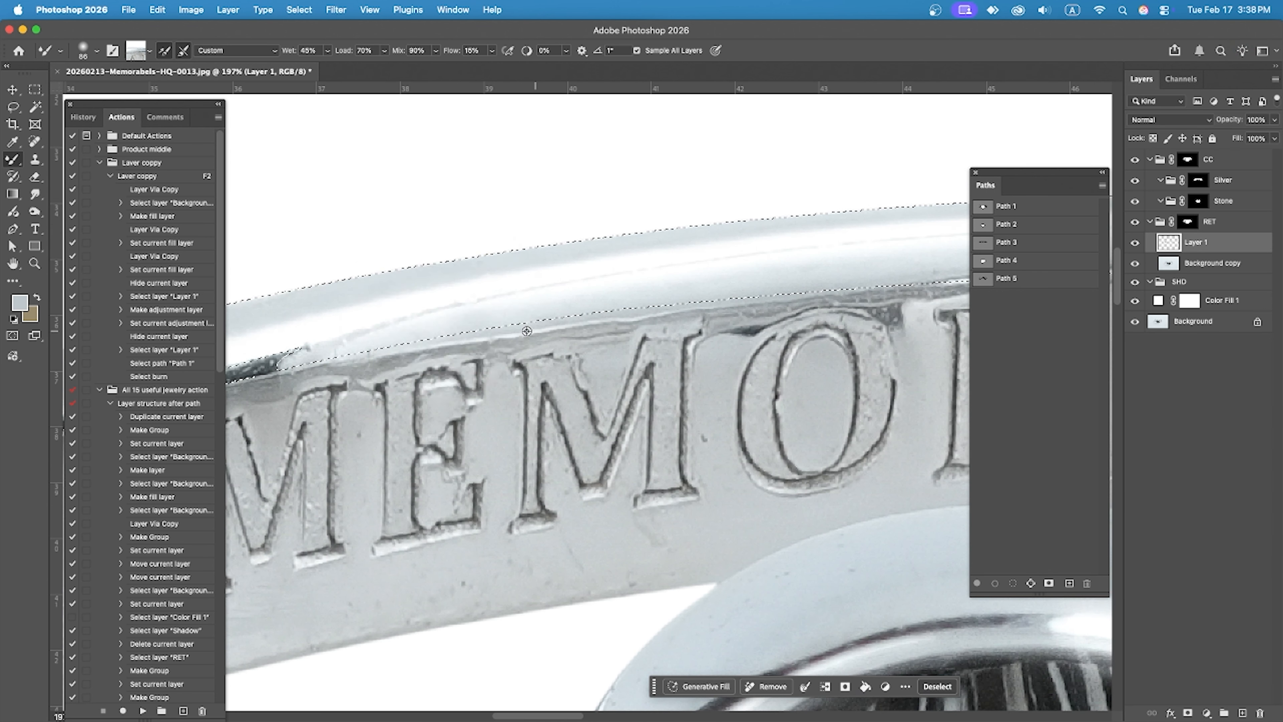
left_click_drag(446, 322, 446, 323)
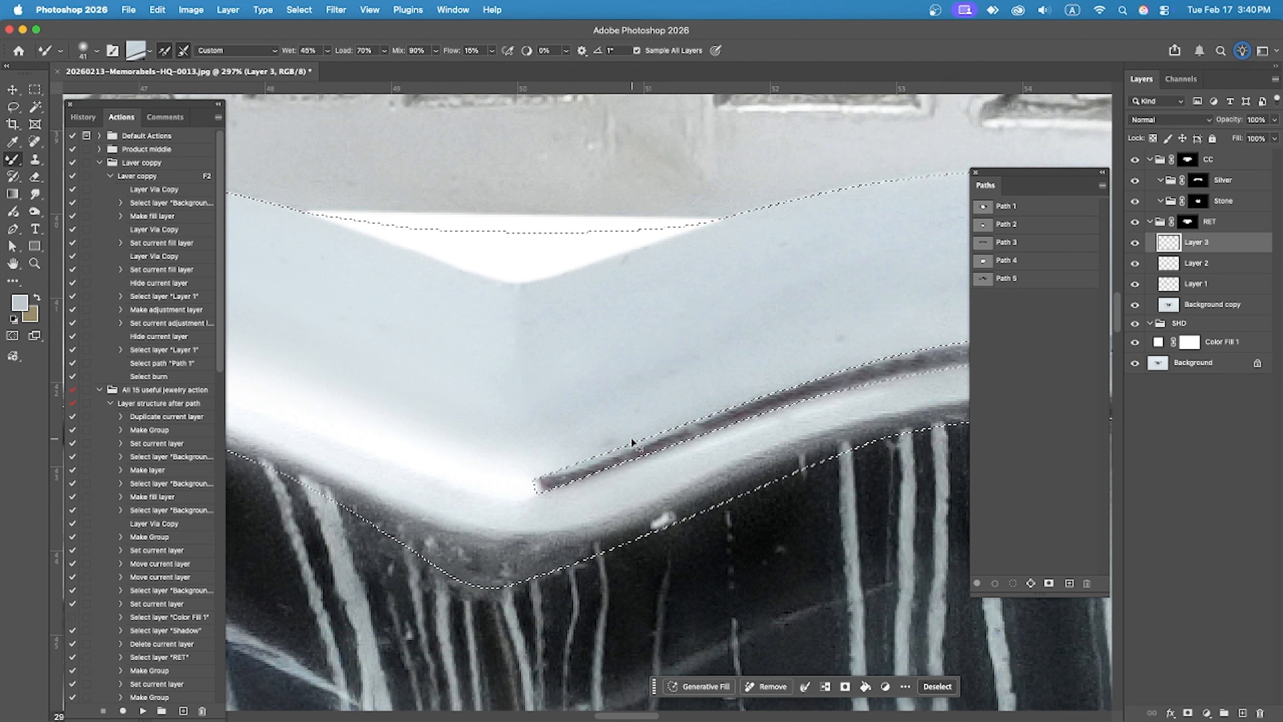
Step: Enlarge the Mixer Brush and smooth the silver on the heart bezel's upper-right lobe above the thin dark reflection
scroll(584, 415, "up", 3)
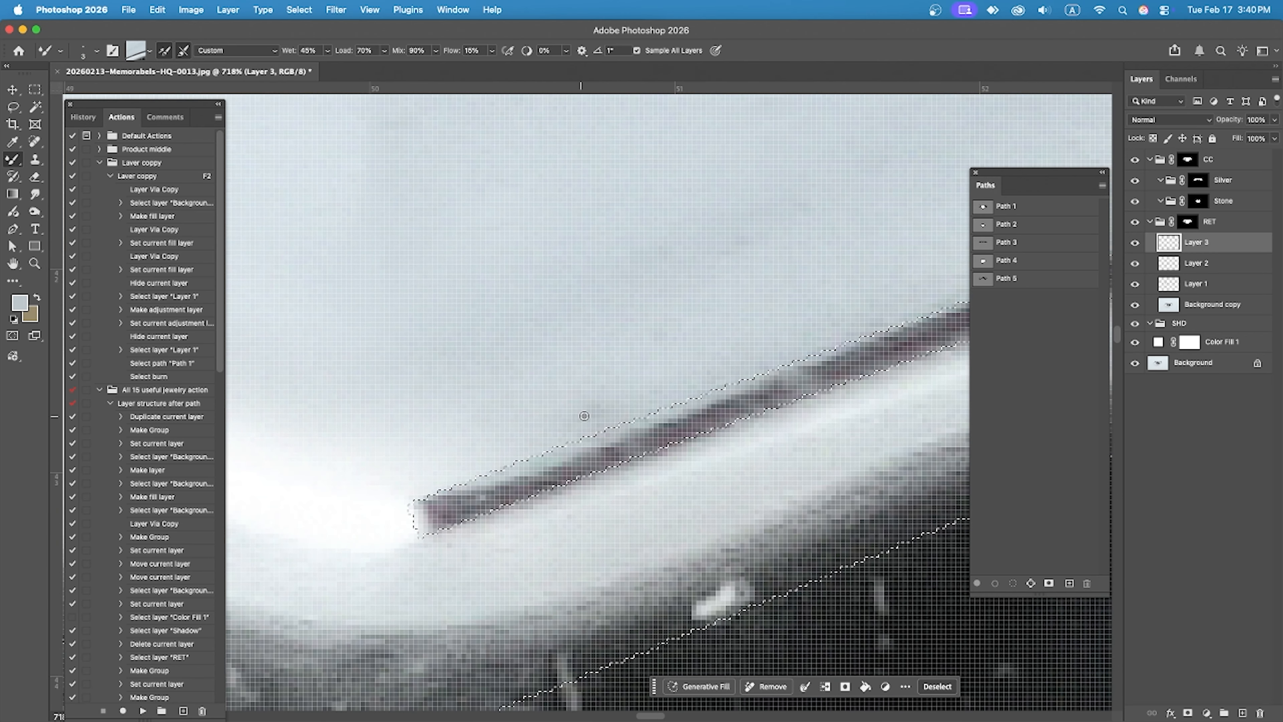
key("]")
key("]")
key("]")
key("]")
key("]")
key("]")
key("]")
scroll(461, 451, "down", 3)
key("]")
key("]")
key("]")
key("]")
key("]")
key("]")
scroll(636, 267, "down", 3)
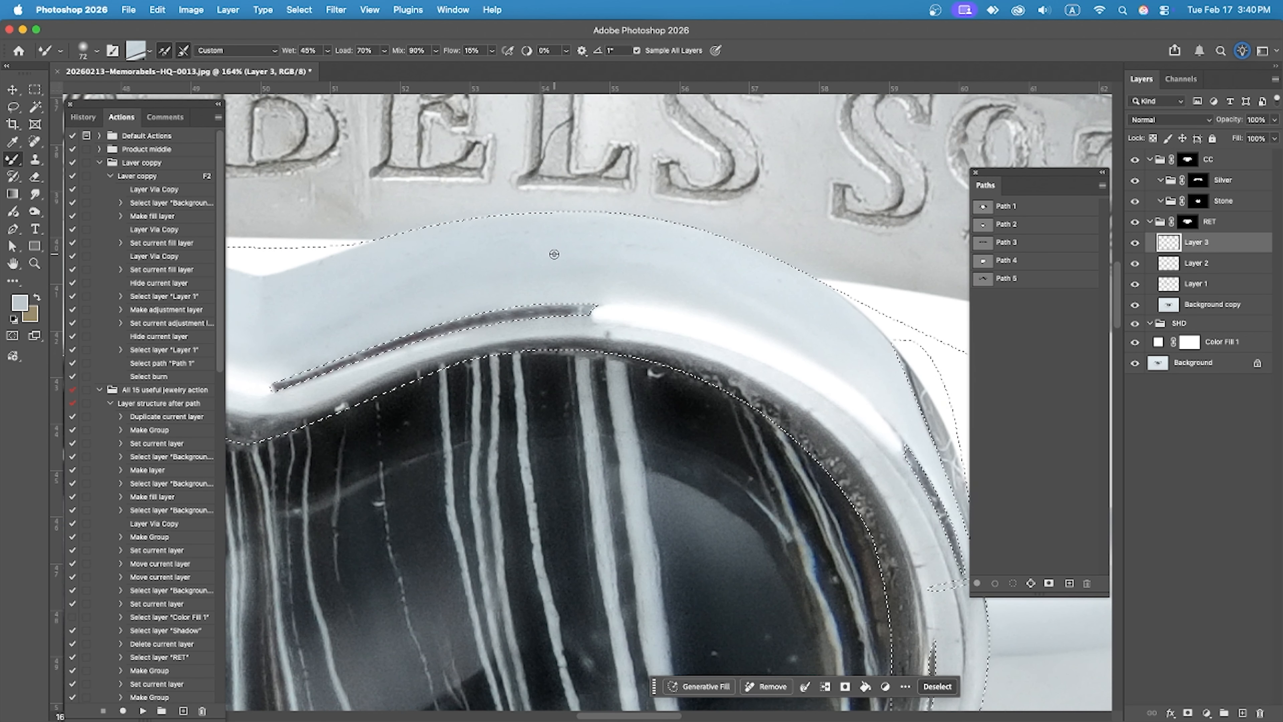
left_click(554, 253, "alt")
left_click_drag(931, 376, 802, 285)
left_click_drag(587, 209, 520, 201)
left_click_drag(621, 215, 563, 212)
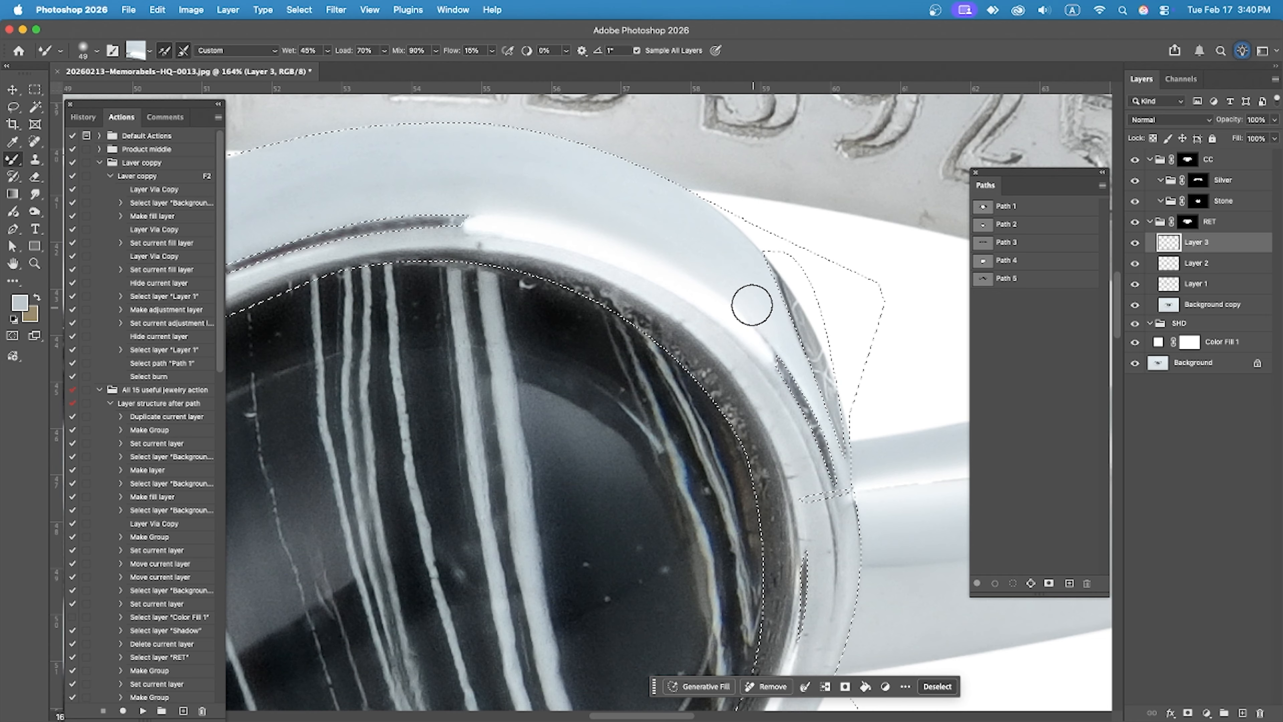
Step: Blend the silver down the heart bezel's right shoulder beside the narrow dark reflection, resampling the tone
left_click_drag(827, 408, 822, 312)
scroll(822, 312, "up", 3)
left_click_drag(854, 379, 830, 381)
left_click(831, 381, "alt")
left_click(839, 422, "alt")
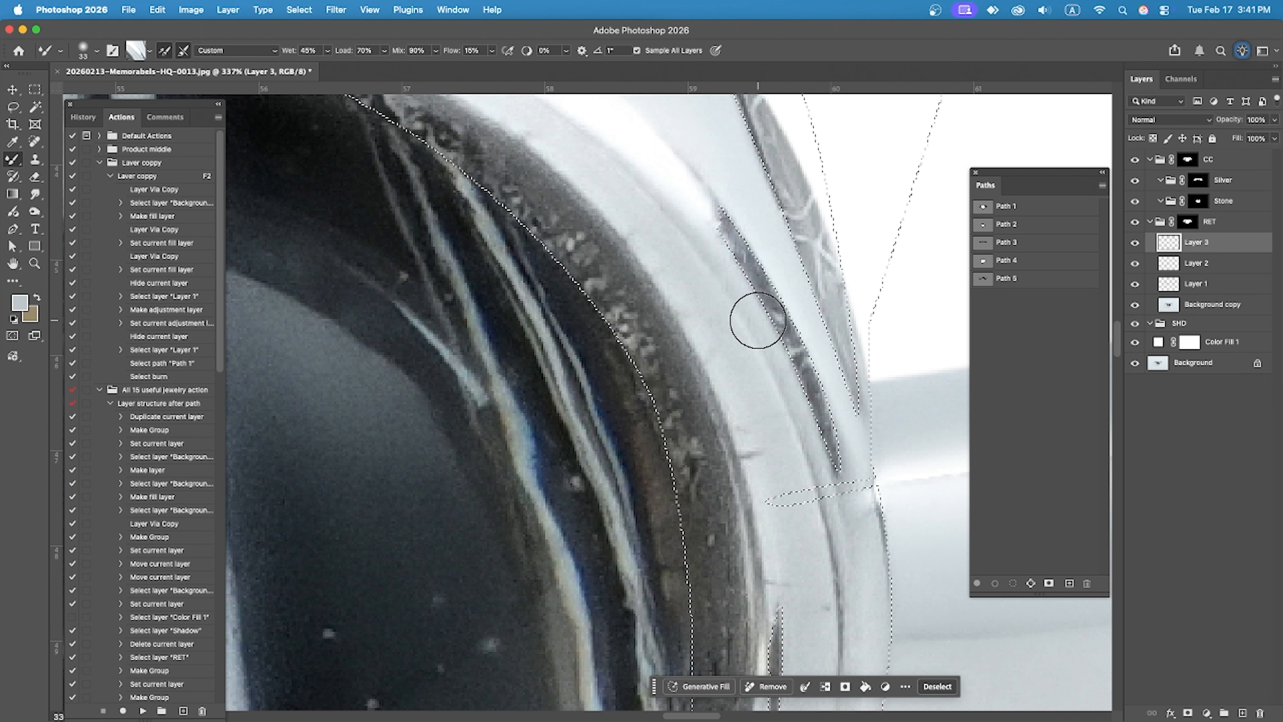
Step: Outline the gap in the selection across the bezel's right side with a Pen path and add it to the selection
key("p")
scroll(868, 511, "up", 3)
left_click(881, 407)
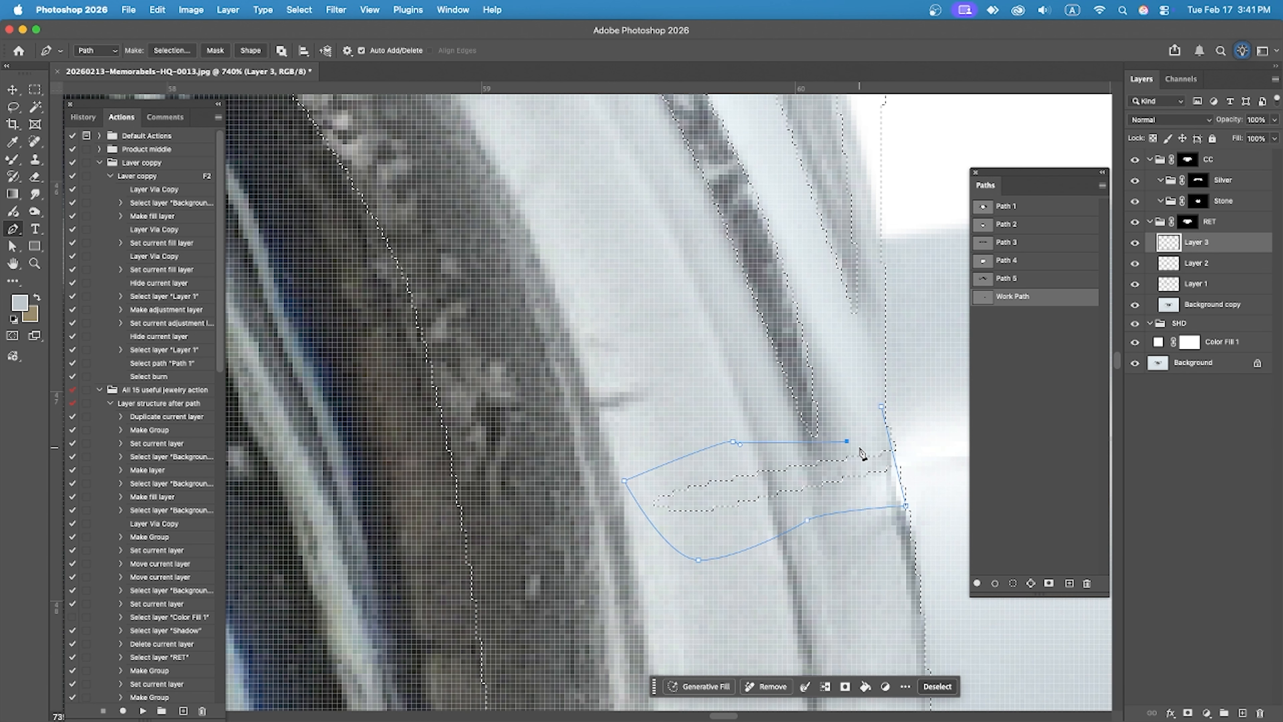
right_click(824, 230)
left_click(866, 297)
key("Return")
Step: Smooth the bezel's right side around the short dark reflection with the Mixer Brush and sampled silver
key("b")
scroll(808, 455, "down", 3)
left_click_drag(703, 558, 697, 263)
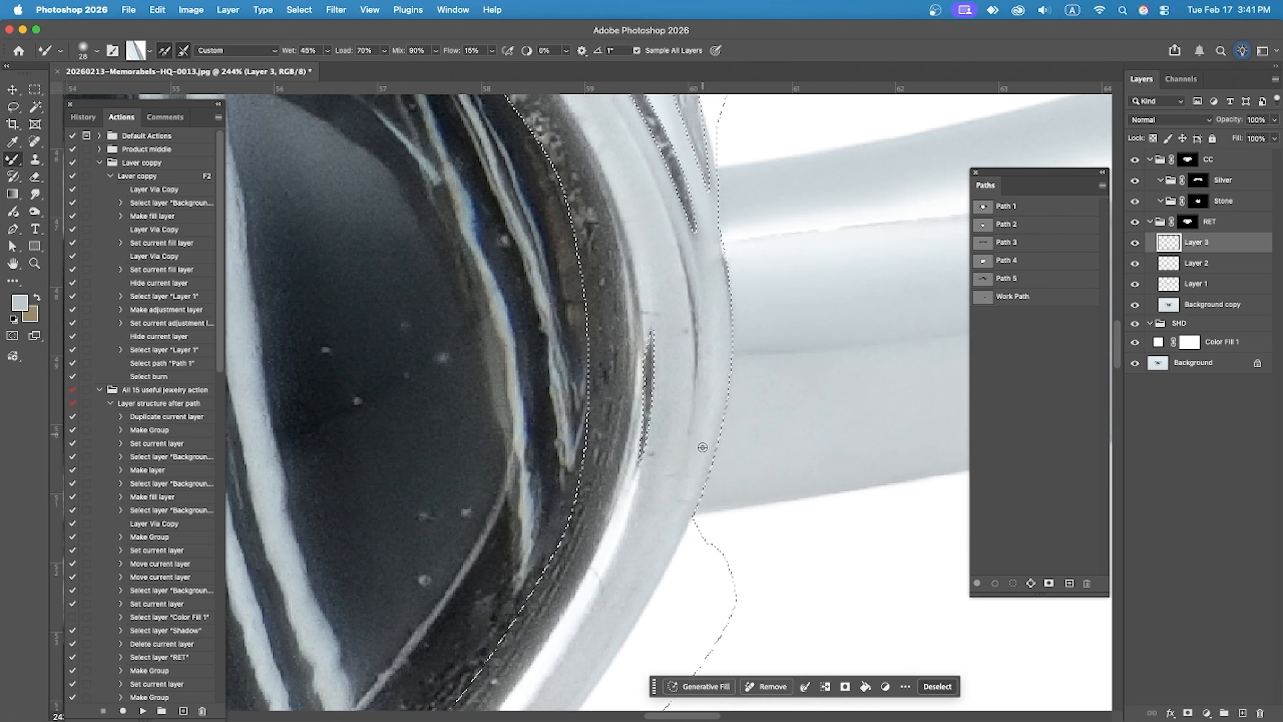
left_click(697, 428, "alt")
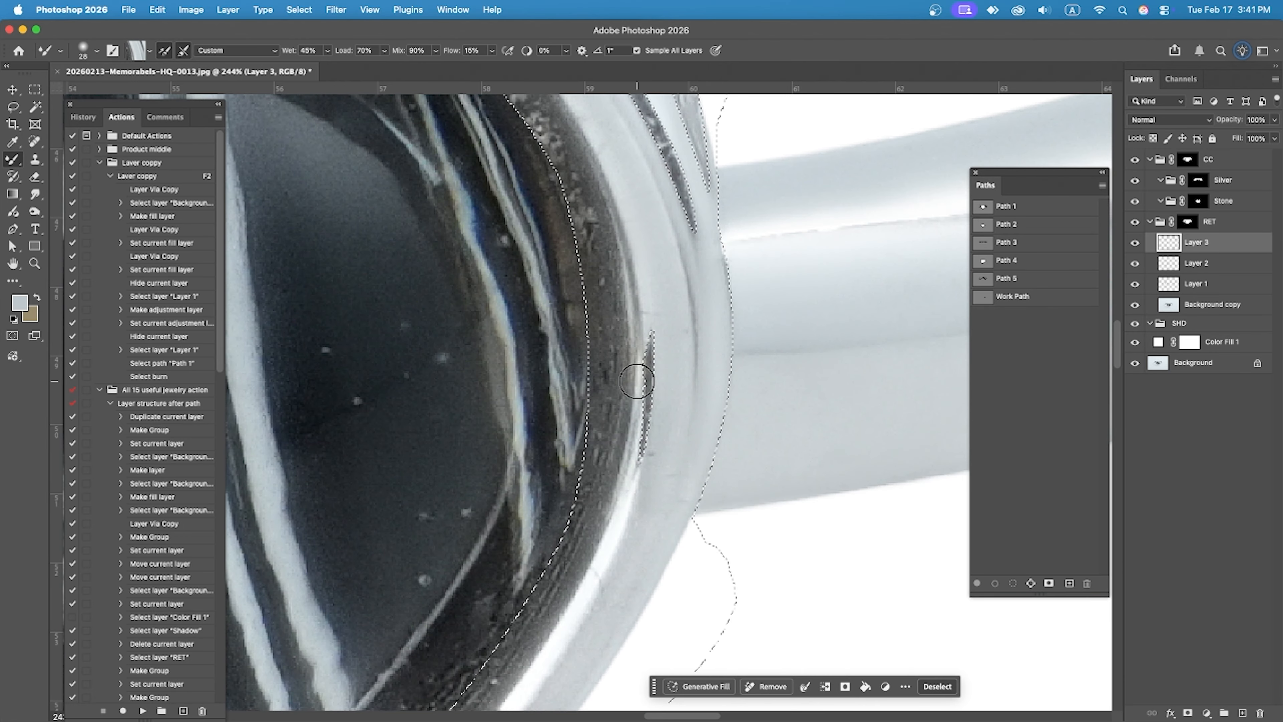
left_click_drag(636, 382, 622, 534)
Step: Blend long strokes of sampled silver along the heart bezel's lower-right edge
scroll(623, 534, "down", 3)
left_click_drag(688, 329, 703, 330)
left_click(652, 395, "alt")
left_click_drag(649, 445, 839, 140)
left_click_drag(750, 367, 514, 612)
left_click_drag(602, 474, 813, 229)
left_click(651, 375, "alt")
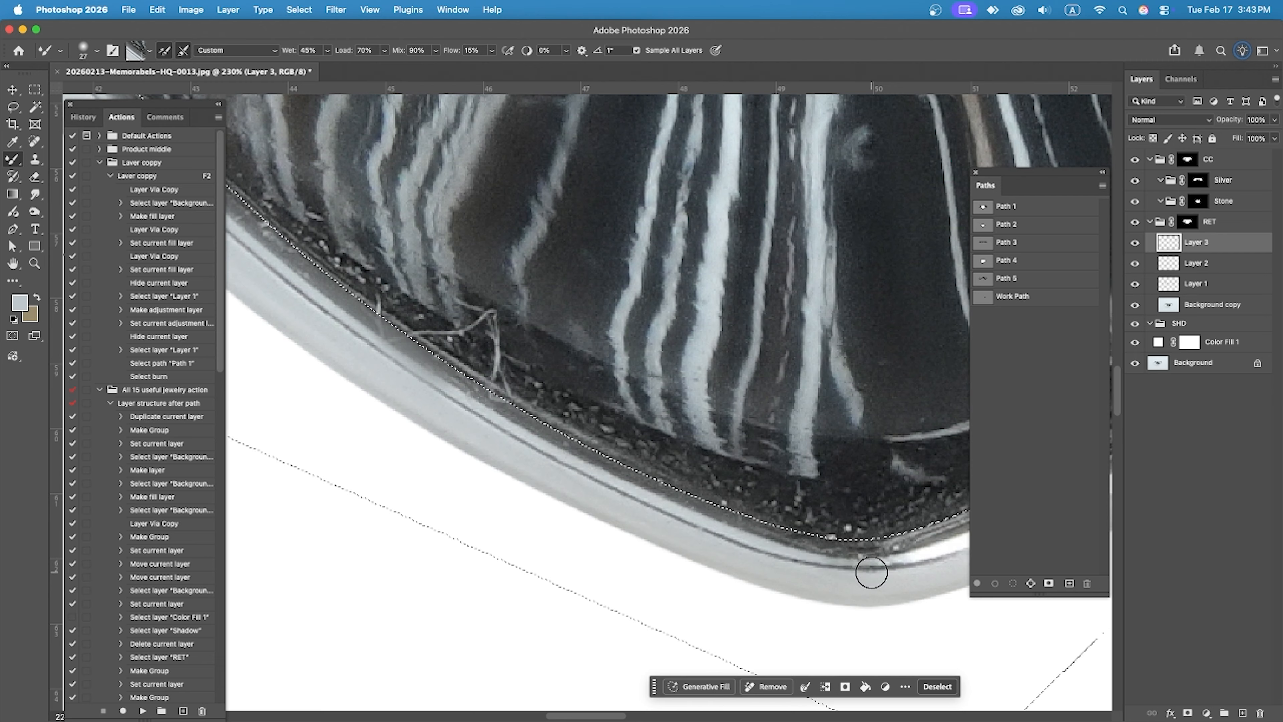
Step: Even out the bright highlight along the bezel's lower-right side, from the right curve toward the heart's tip
scroll(873, 572, "right", 3)
scroll(587, 499, "down", 3)
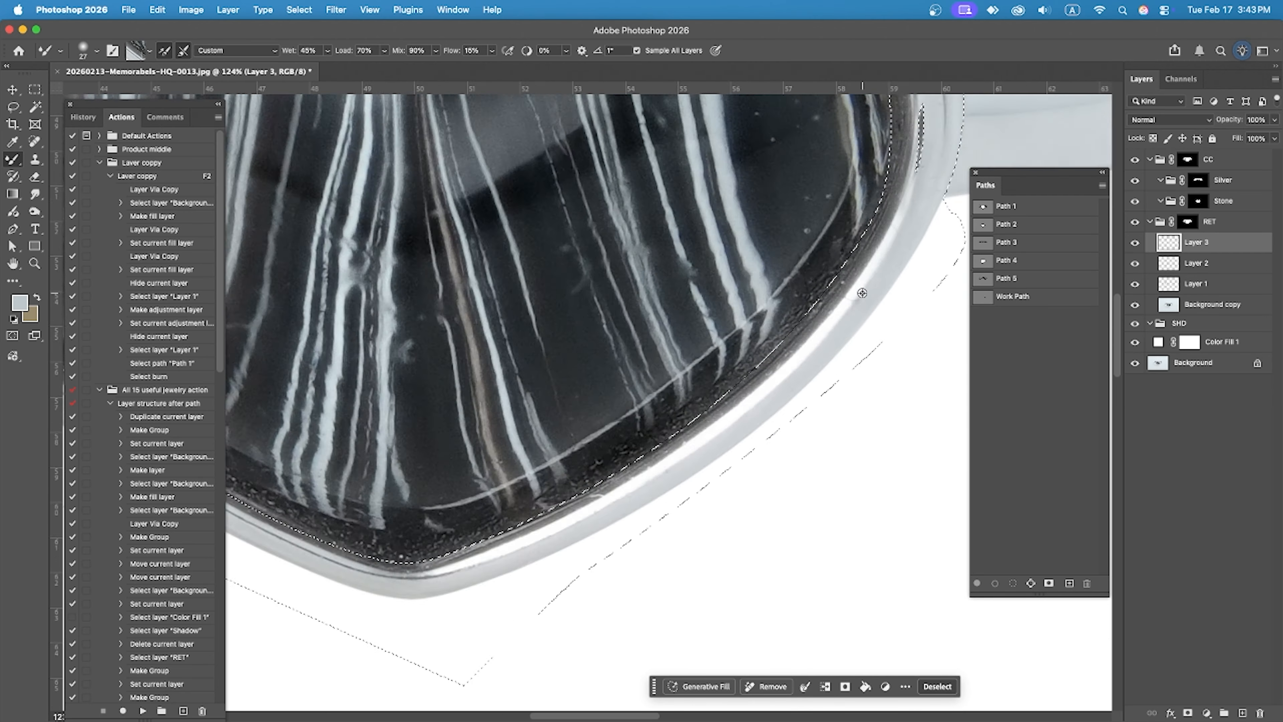
scroll(770, 373, "up", 3)
mouse_move(771, 373)
left_mouse_down()
mouse_move(587, 521)
mouse_move(656, 478)
left_mouse_up()
scroll(861, 372, "down", 3)
scroll(513, 574, "up", 3)
mouse_move(727, 394)
left_mouse_down()
mouse_move(566, 540)
mouse_move(368, 639)
left_mouse_up()
scroll(667, 438, "down", 2)
Step: Refine the lower-right bezel's highlight and grey inner edge with long strokes of resampled tone
left_click(667, 438, "alt")
left_click_drag(849, 308, 429, 536)
scroll(527, 517, "down", 2)
left_click_drag(734, 412, 510, 624)
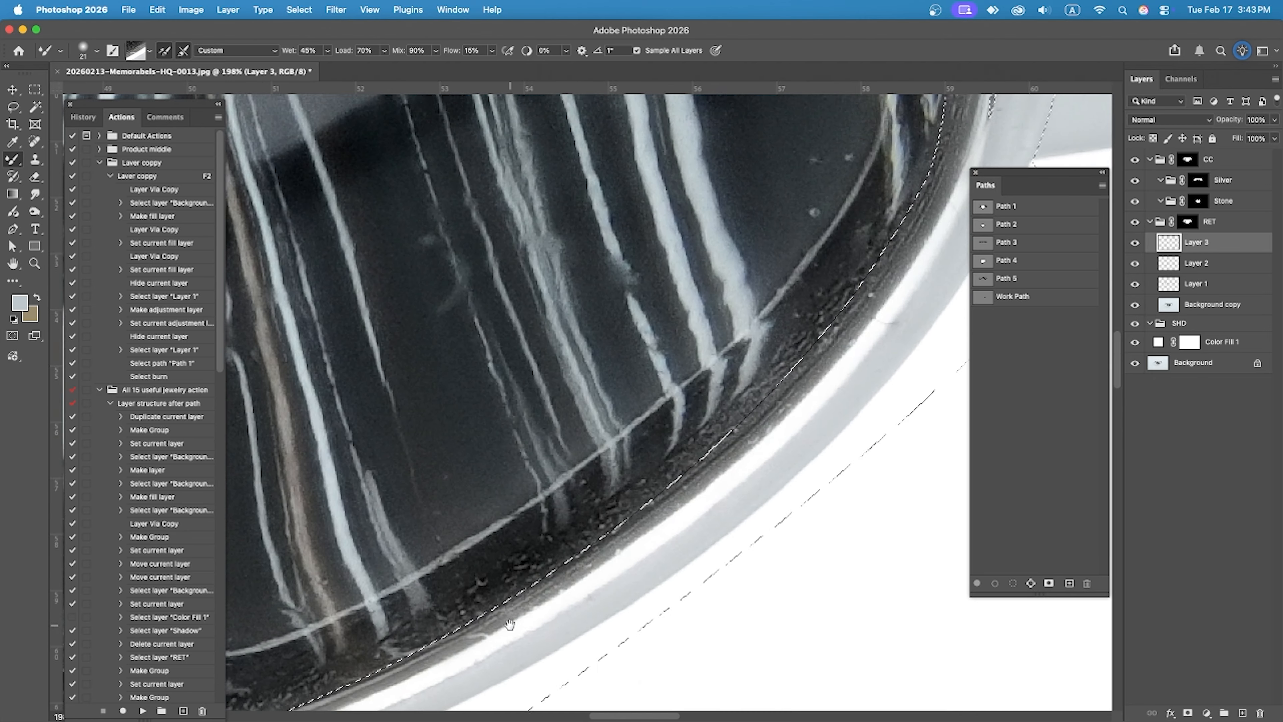
left_click(842, 338, "alt")
left_click_drag(854, 326, 641, 505)
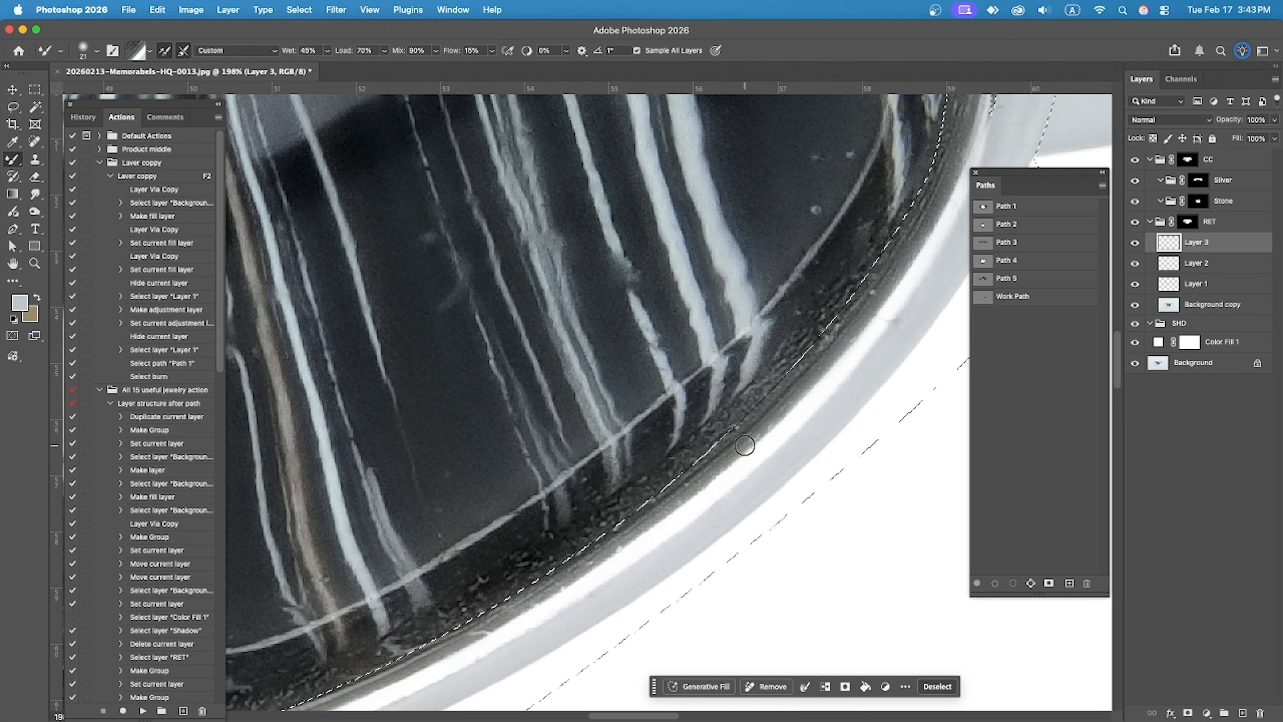
Step: Undo the last bezel stroke and rework the grey transition between the stone and the lower-right highlight
scroll(750, 444, "up", 5)
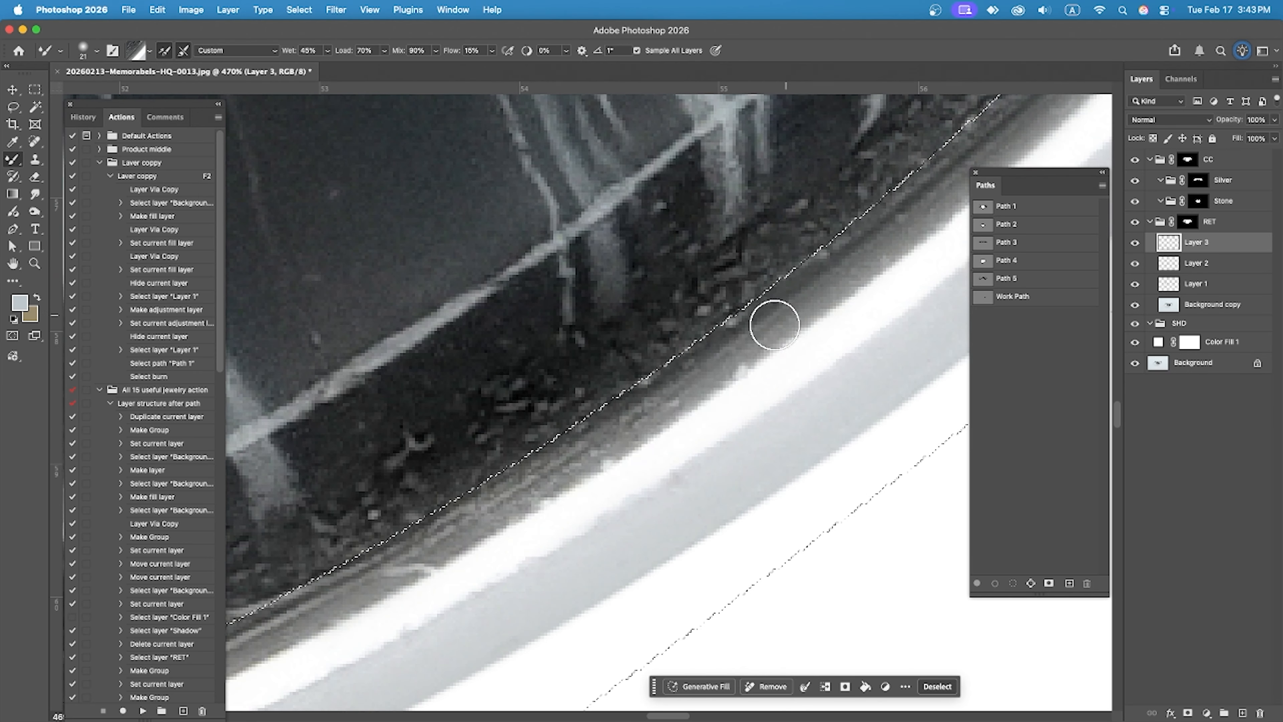
key("super+z")
mouse_move(775, 325)
left_mouse_down()
mouse_move(537, 505)
mouse_move(924, 217)
left_mouse_up()
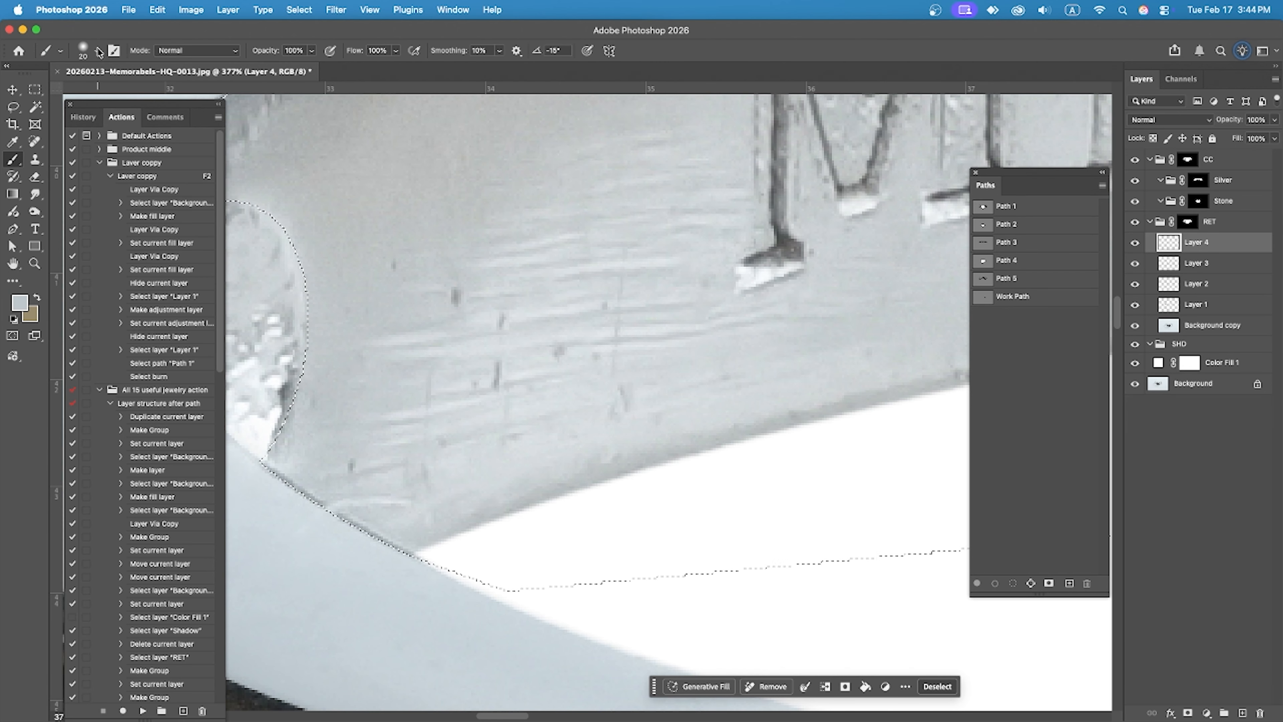
Step: Set the Brush tool's opacity and flow to 55%
left_click(97, 50)
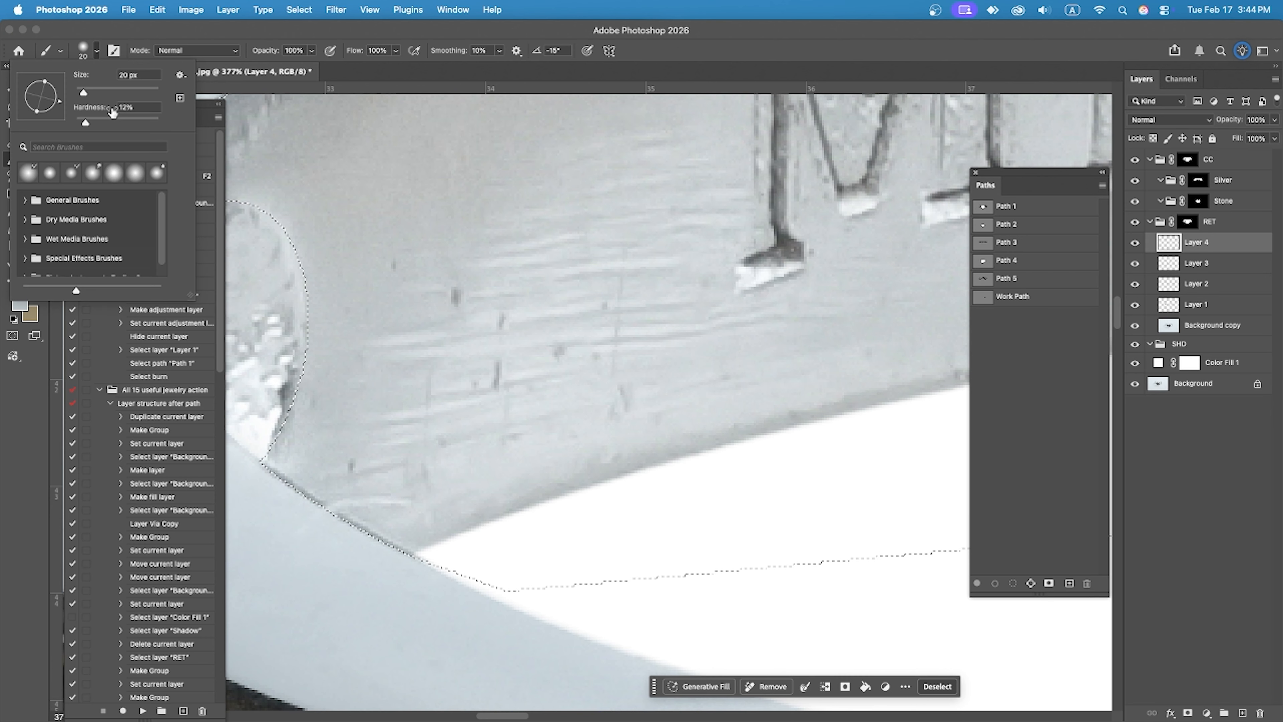
double_click(295, 52)
type("55")
double_click(375, 50)
type("55")
key("Return")
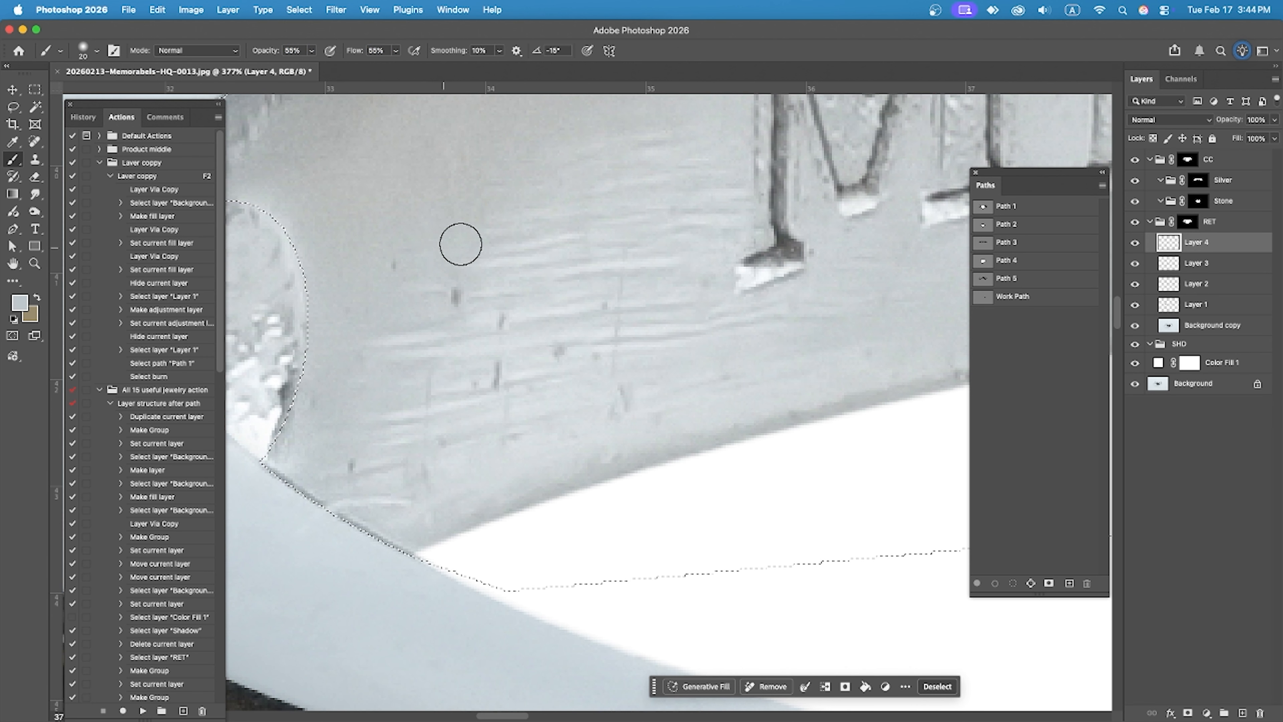
Step: Enlarge the brush to about 90 px and paint sampled silver over the scratches inside the band's left bend
key("bracketright")
key("bracketright")
left_click_drag(473, 226, 458, 302)
key("bracketright")
key("bracketright")
key("bracketright")
key("bracketright")
key("bracketright")
key("bracketright")
key("bracketright")
key("bracketright")
key("bracketright")
scroll(542, 394, "down", 2)
left_click(560, 198, "alt")
mouse_move(565, 395)
left_mouse_down()
mouse_move(599, 394)
mouse_move(487, 408)
left_mouse_up()
scroll(532, 392, "down", 5)
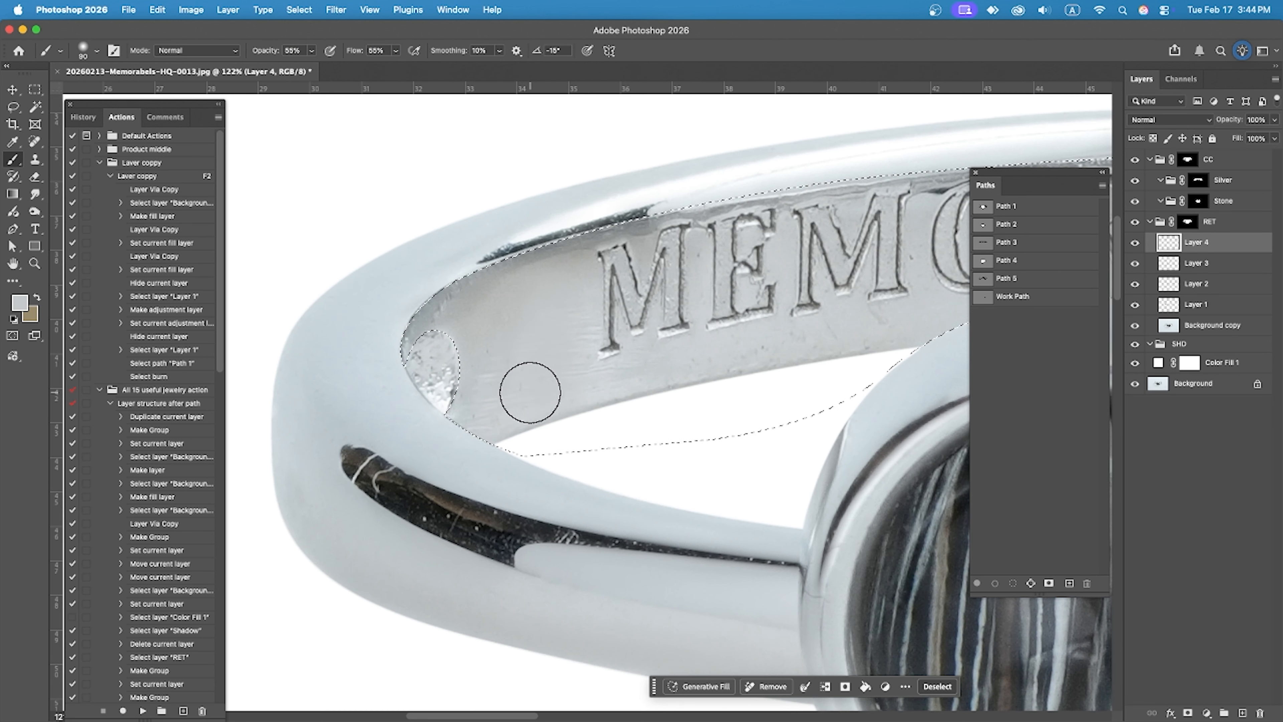
Step: Lower the brush opacity to 16% and flow to 17%, and resample silver below the engraved letters
left_click_drag(311, 51, 286, 65)
left_click_drag(396, 51, 373, 64)
left_click(609, 366, "alt")
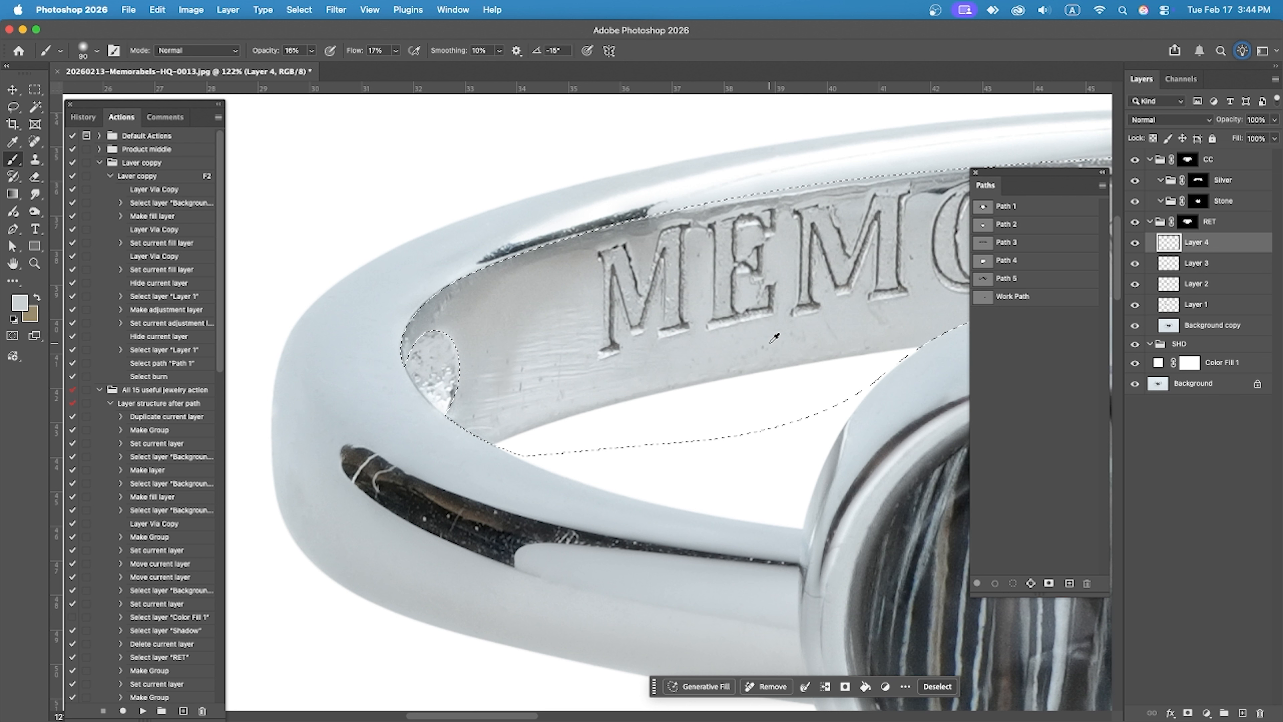
scroll(501, 418, "right", 10)
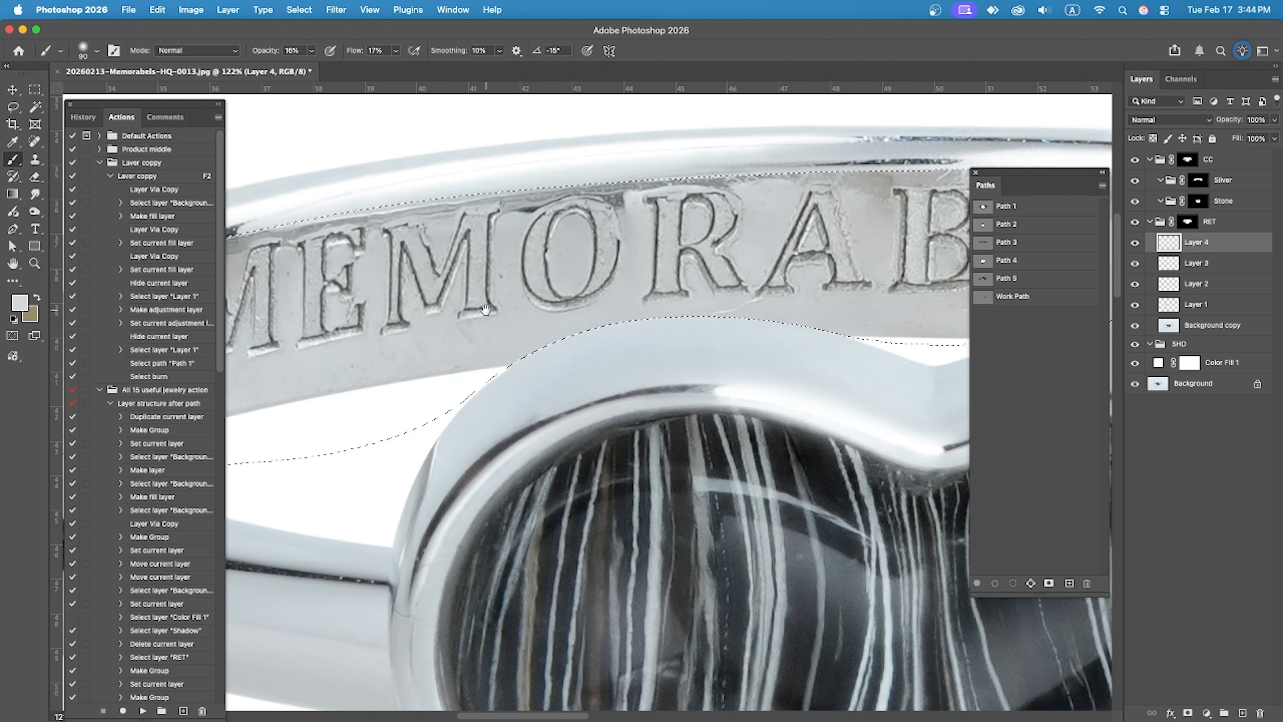
scroll(673, 335, "right", 7)
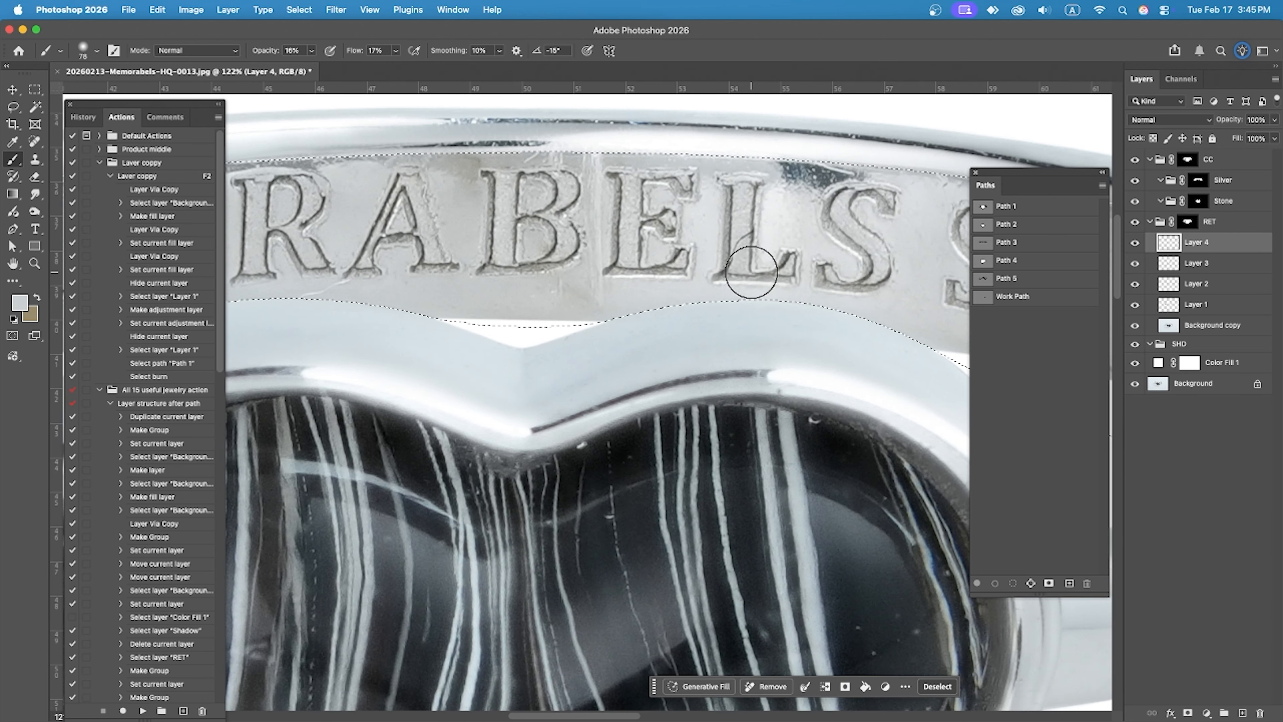
Step: Raise the brush opacity to 46% and flow to 35%, and paint sampled silver around the engraved L and S
left_click_drag(265, 51, 382, 53)
scroll(380, 53, "up", 1)
left_click(658, 350, "alt")
left_click(772, 212, "alt")
left_click_drag(788, 184, 853, 194)
scroll(858, 404, "right", 8)
scroll(909, 405, "up", 3)
scroll(907, 360, "down", 2)
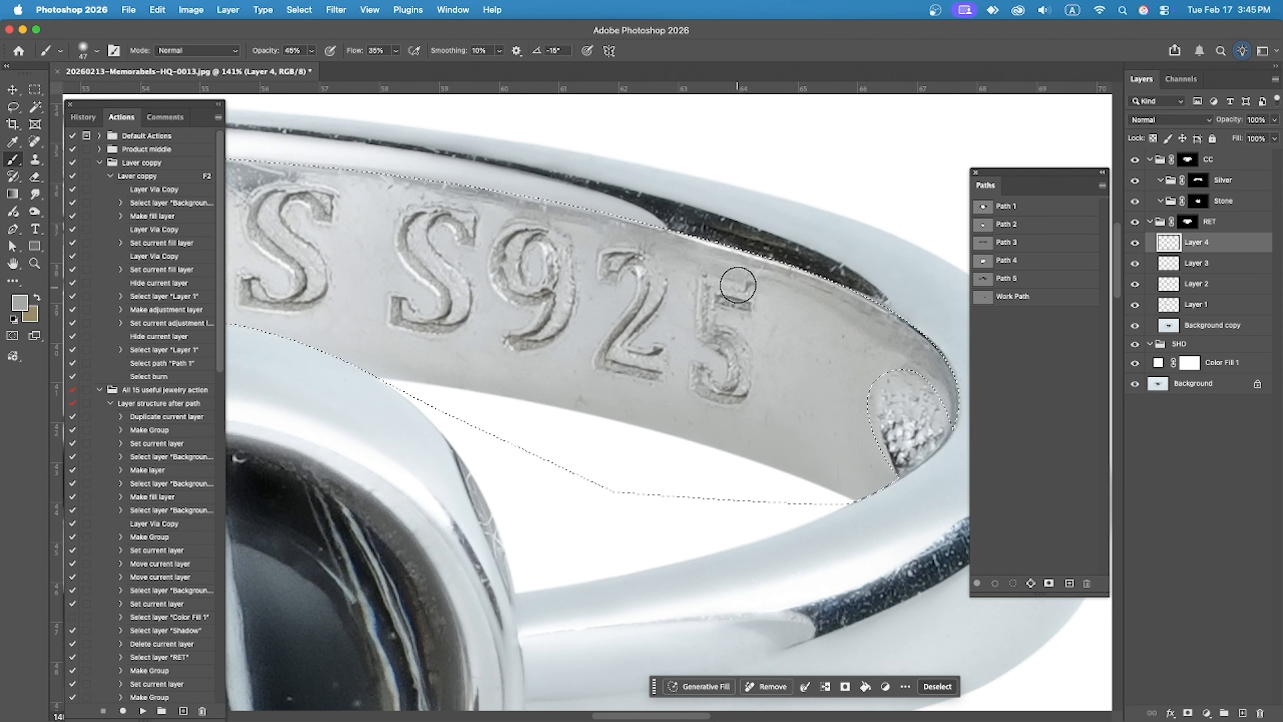
Step: Sample the silver between the tops of the engraved M and O and shrink the brush to about 31 px
scroll(922, 407, "down", 3)
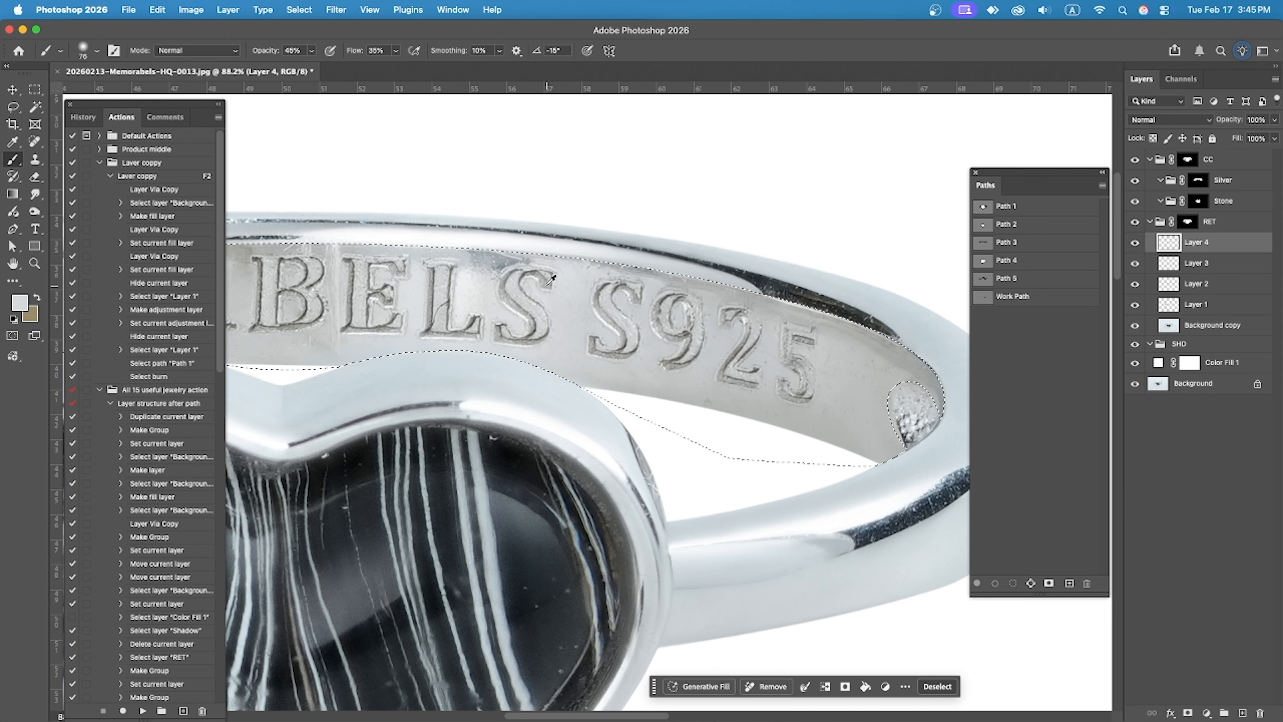
scroll(546, 247, "down", 3)
scroll(474, 294, "up", 4)
left_click_drag(492, 292, 737, 293)
left_click(736, 293, "alt")
key("bracketleft")
key("bracketleft")
key("bracketleft")
key("bracketleft")
key("bracketleft")
key("bracketleft")
key("bracketleft")
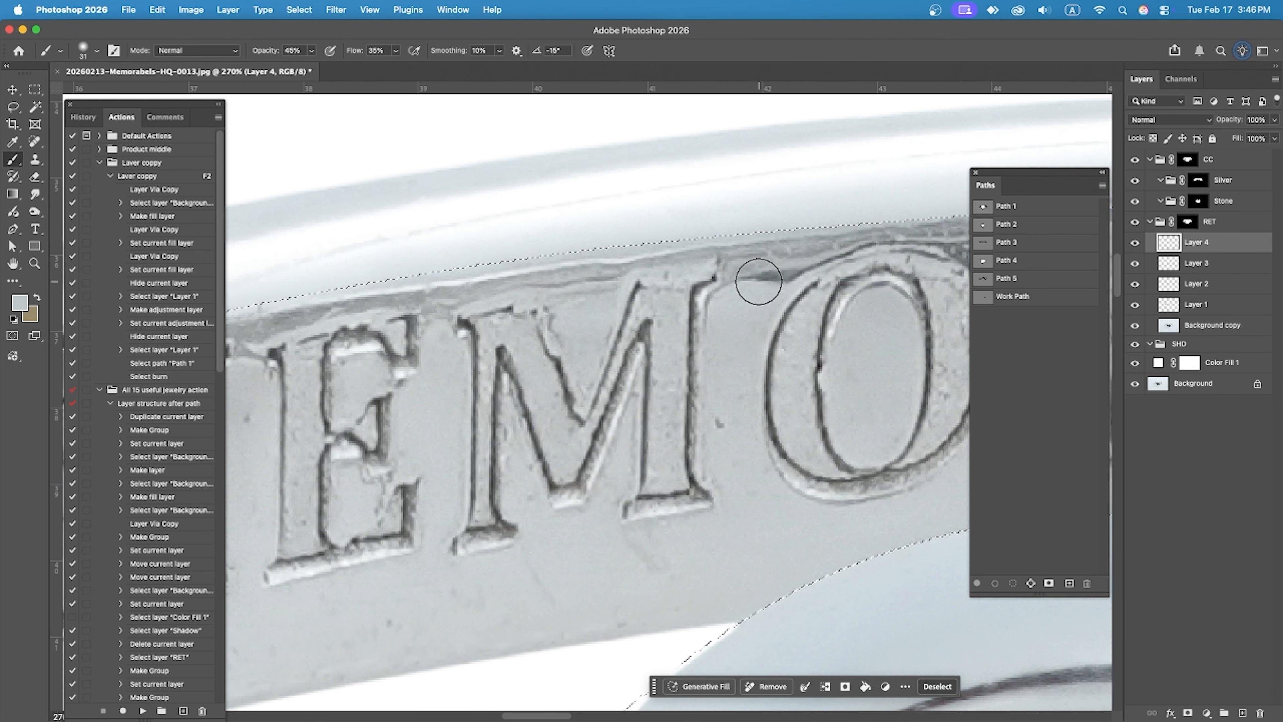
Step: Enlarge the brush and even out the inner band near the engraved M and O with resampled silver
left_click(719, 354, "alt")
key("bracketright")
key("bracketright")
key("bracketright")
scroll(707, 421, "down", 2)
left_click_drag(716, 397, 744, 398)
scroll(739, 365, "down", 4)
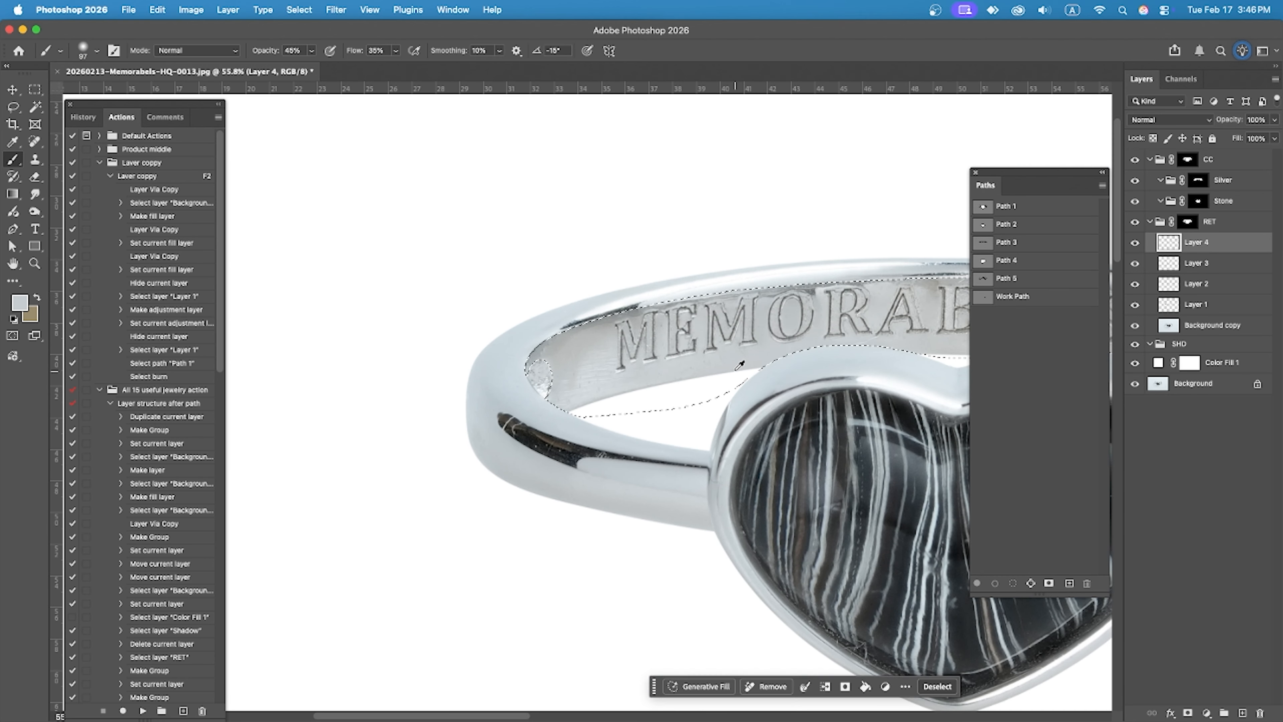
Step: Paint sampled silver tones on the inner band's left bend and undo the last stroke
scroll(752, 364, "up", 3)
left_click(360, 372, "alt")
left_click_drag(366, 290, 310, 324)
left_click(426, 261, "alt")
left_click_drag(426, 261, 258, 384)
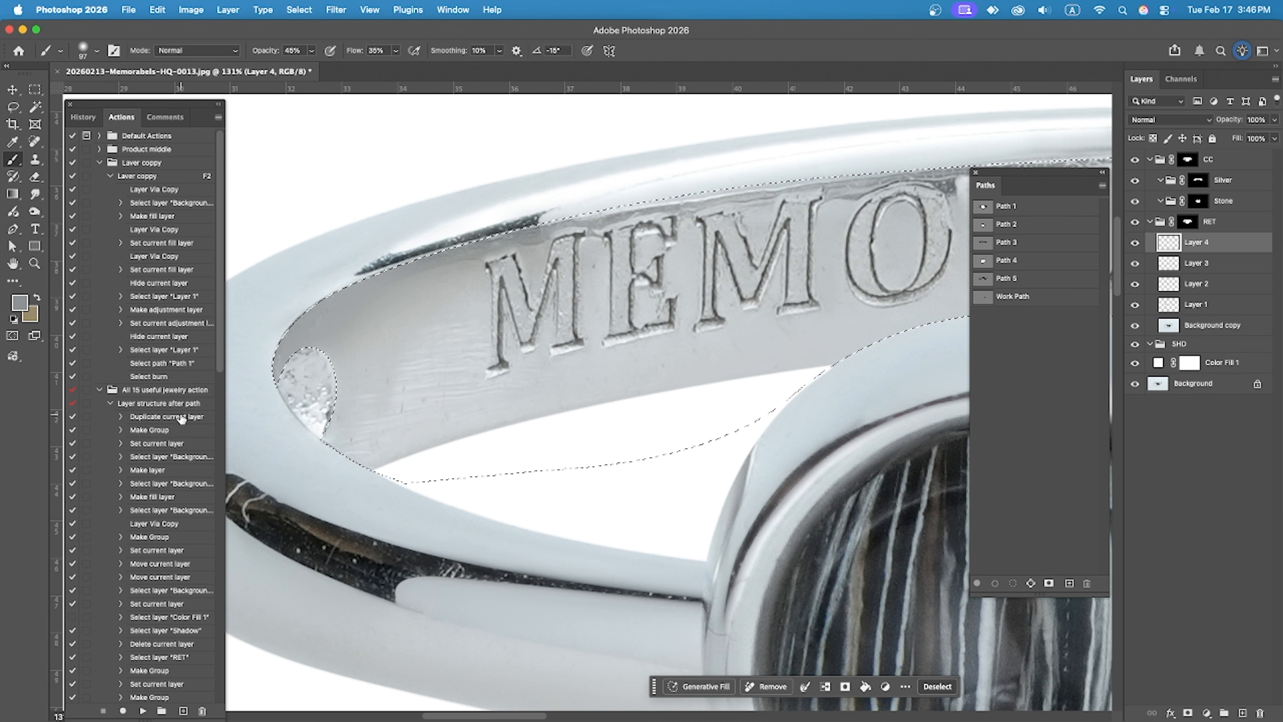
key("super+z")
Step: Resample a lighter silver and even out the inner band around the first engraved letters
left_click(429, 354, "alt")
left_click_drag(539, 259, 587, 258)
left_click_drag(445, 252, 429, 253)
left_click_drag(809, 236, 404, 419)
mouse_move(748, 344)
left_mouse_down()
mouse_move(446, 334)
mouse_move(681, 303)
mouse_move(461, 283)
left_mouse_up()
scroll(446, 335, "down", 2)
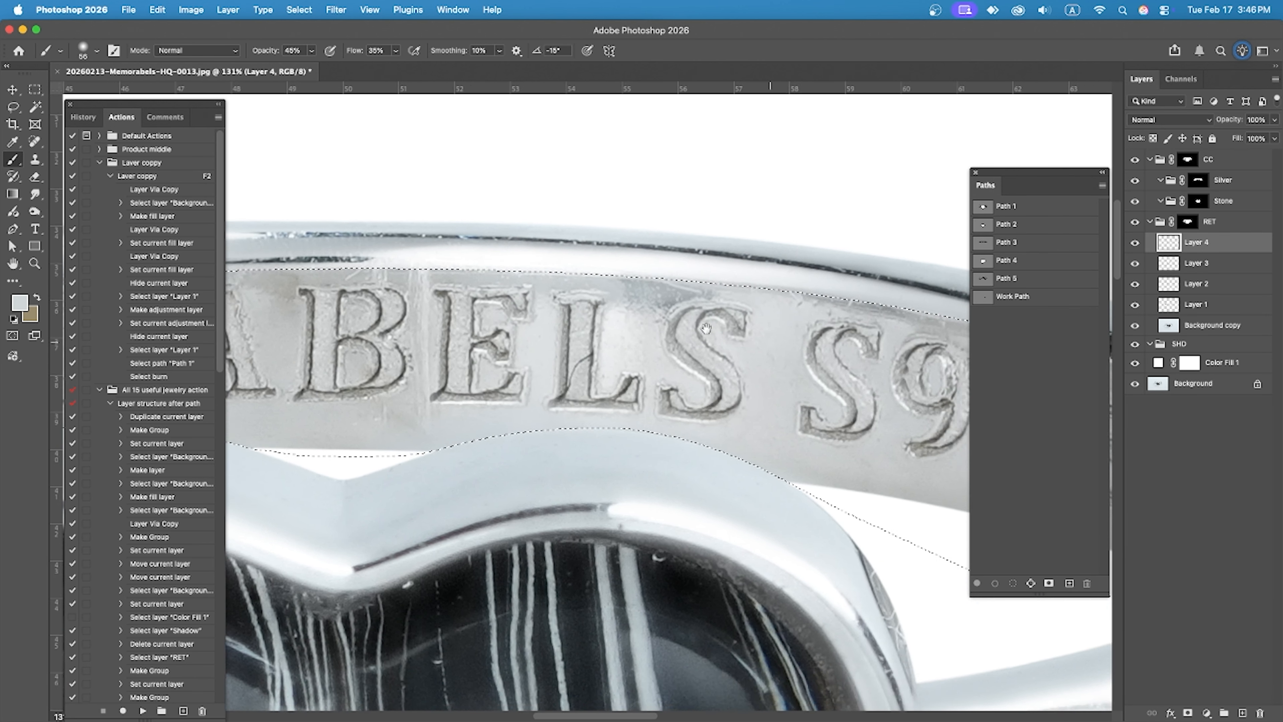
Step: Save the document in Photoshop format with layers as 20260213-Memorabels-HQ-0013.psd in the 20260214 Jewelry folder
left_click_drag(884, 298, 508, 256)
key("super+shift+s")
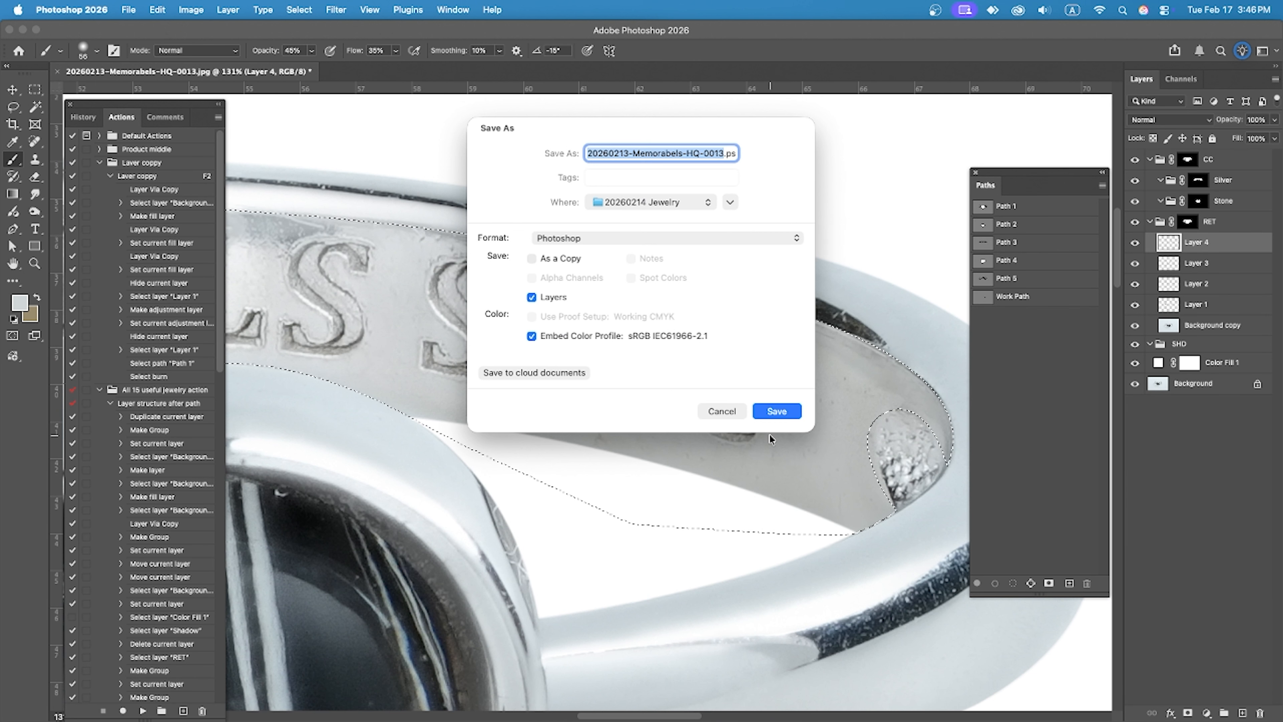
key("Return")
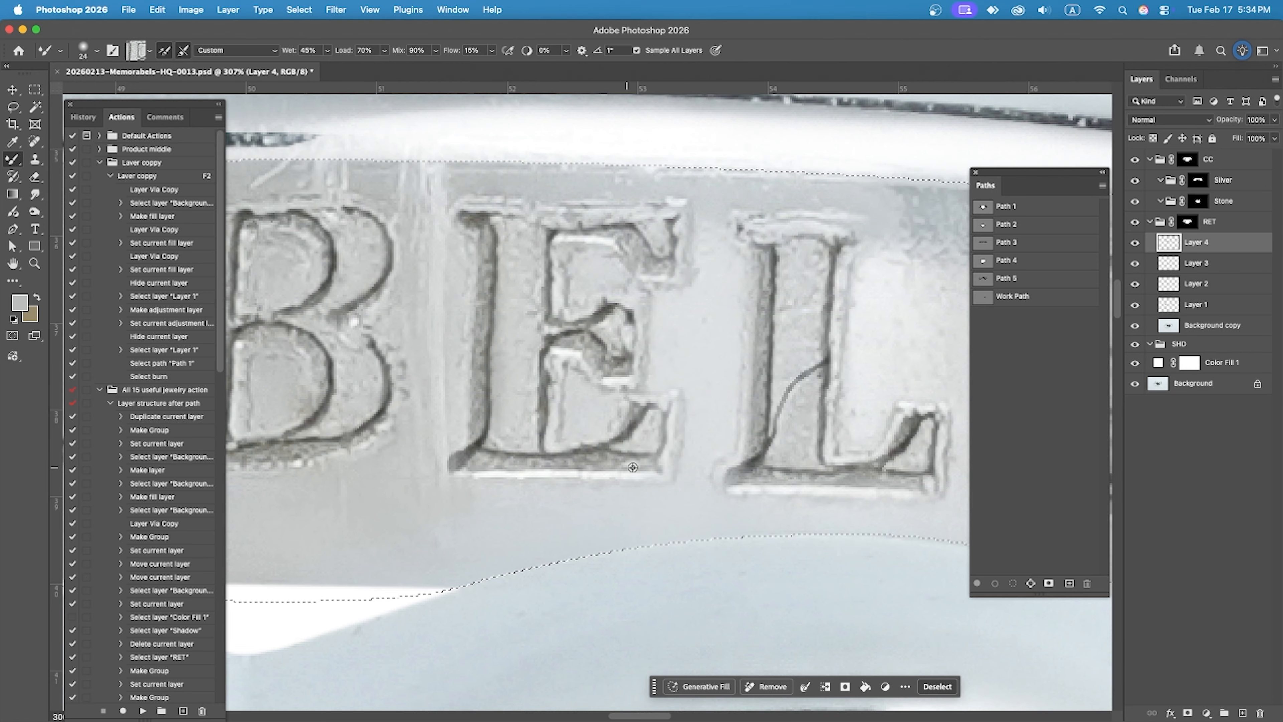
Step: Smooth the inner band's silver around the engraved S and 9 with the Mixer Brush
scroll(490, 455, "right", 5)
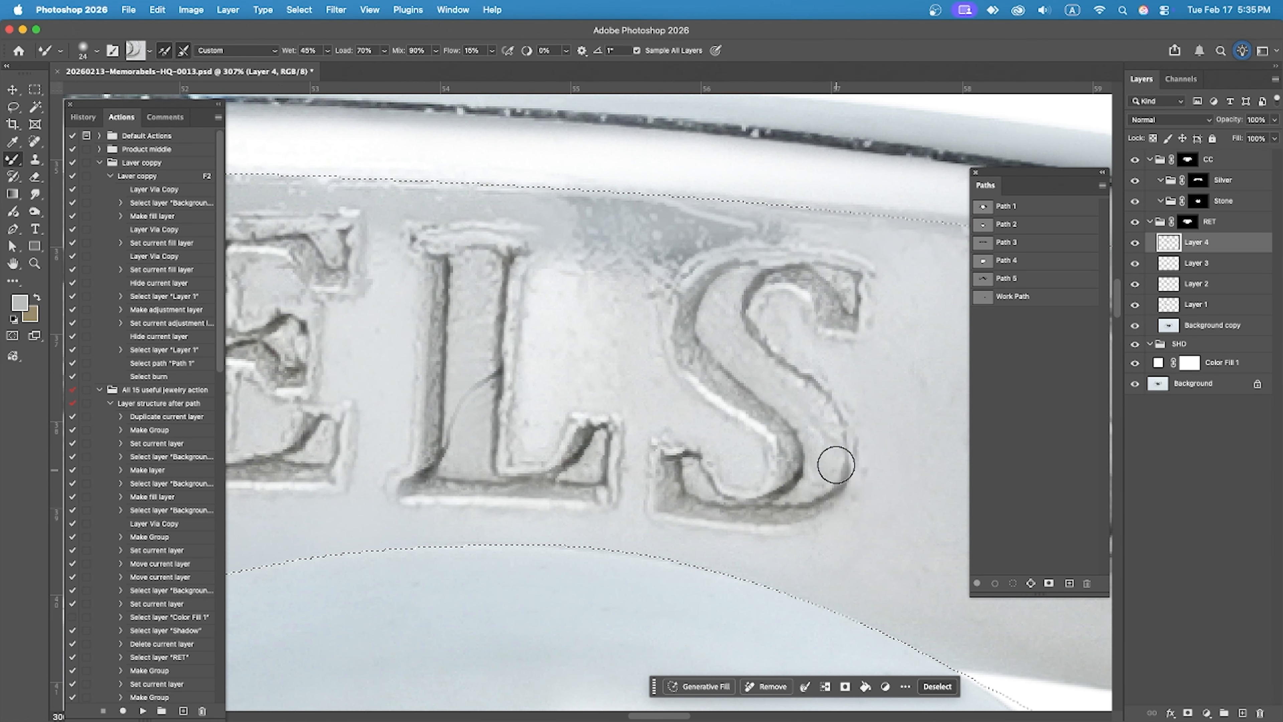
scroll(834, 458, "right", 5)
scroll(836, 436, "down", 5)
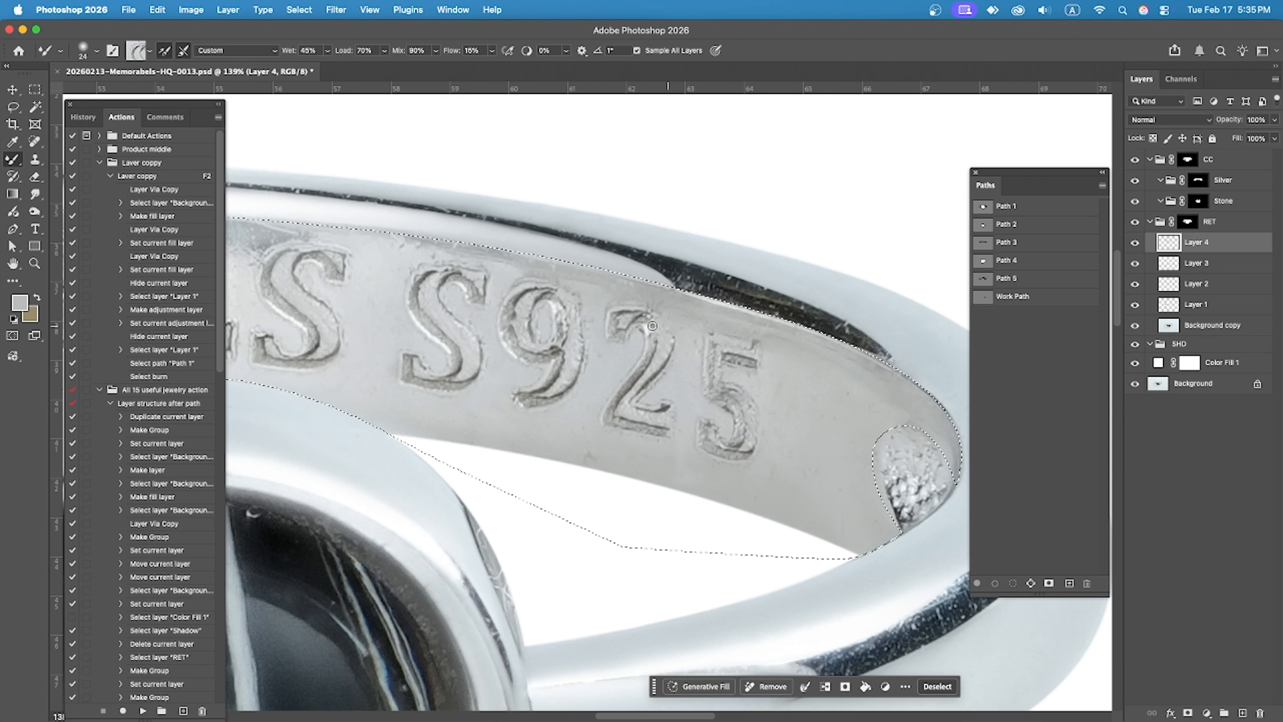
scroll(579, 364, "up", 4)
left_click(374, 335, "alt")
scroll(374, 335, "up", 2)
mouse_move(309, 317)
left_mouse_down()
mouse_move(372, 432)
mouse_move(367, 266)
left_mouse_up()
left_click_drag(521, 307, 530, 404)
Step: Paint sampled silver tones around the engraved 9 and 2 with the Brush, undoing the stray stroke
left_click(627, 346, "alt")
left_click_drag(622, 425, 551, 500)
left_click(18, 157, "alt")
left_click(693, 424, "alt")
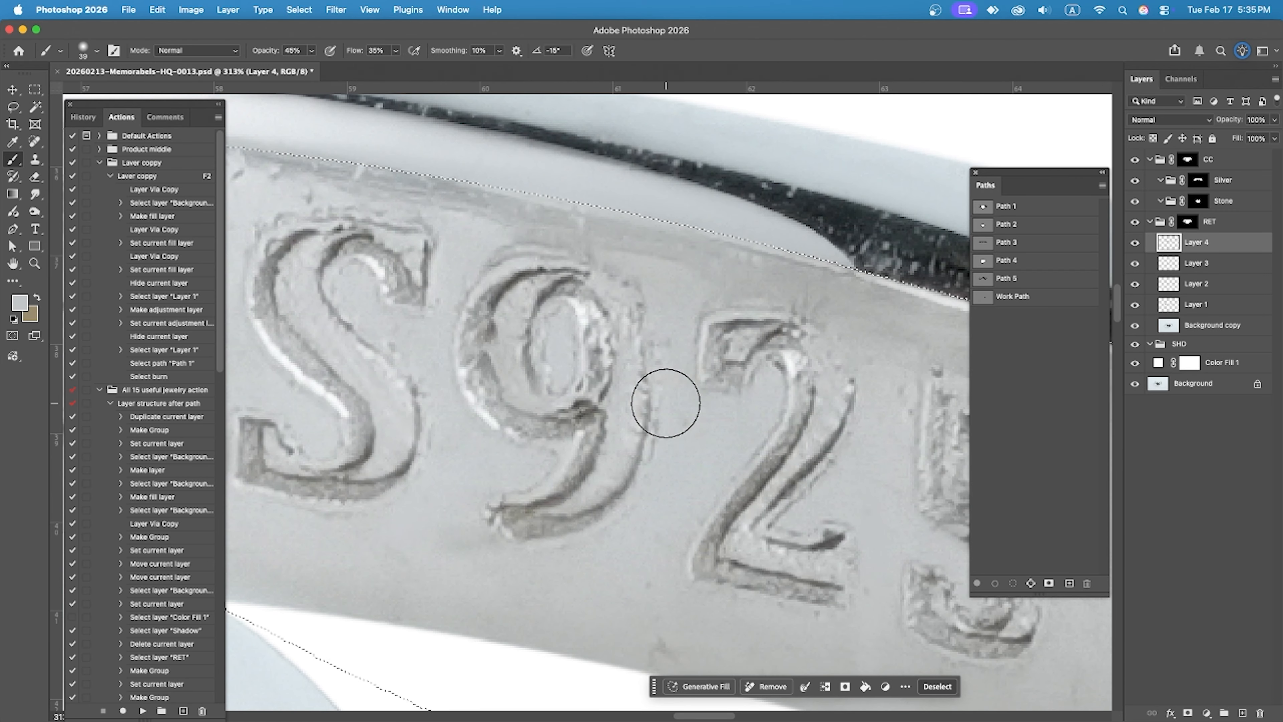
left_click(638, 416, "alt")
mouse_move(639, 416)
left_mouse_down()
mouse_move(473, 542)
mouse_move(593, 428)
mouse_move(547, 493)
left_mouse_up()
key("super+z")
left_click_drag(582, 521, 529, 523)
mouse_move(477, 327)
left_mouse_down()
mouse_move(476, 307)
mouse_move(551, 283)
left_mouse_up()
left_click_drag(690, 362, 454, 312)
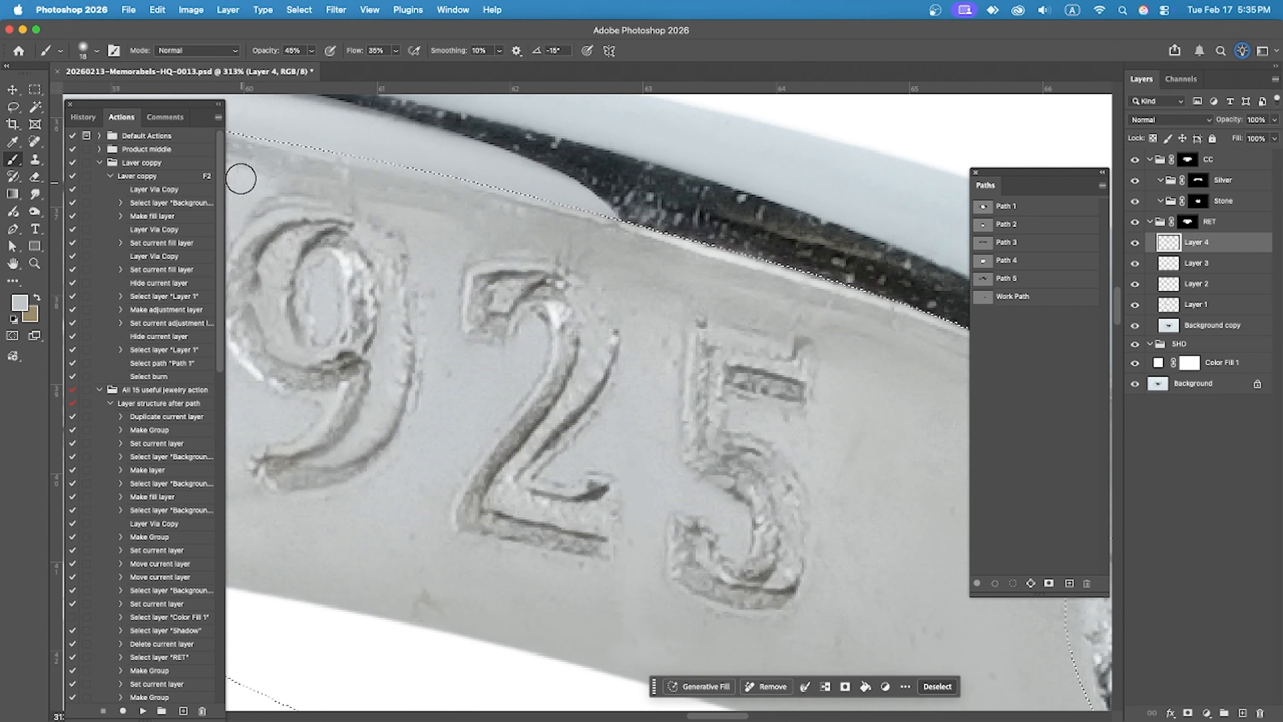
Step: Resample nearby silver and clean the surface around the engraved 2 and 5 and above them with the Brush
left_click(594, 375, "alt")
mouse_move(595, 380)
left_mouse_down()
mouse_move(499, 489)
mouse_move(608, 546)
left_mouse_up()
left_click_drag(556, 493, 604, 492)
left_click(701, 379, "alt")
left_click_drag(705, 455, 744, 454)
left_click_drag(783, 586, 737, 575)
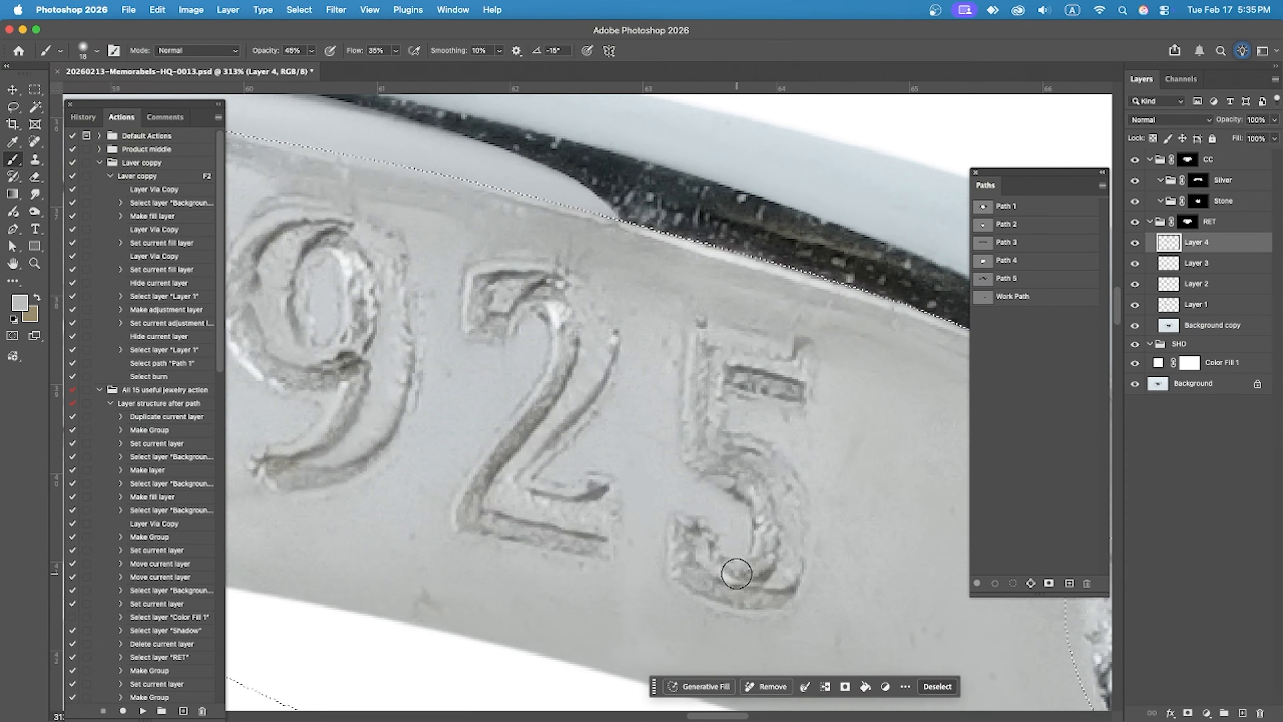
left_click(555, 226, "alt")
left_click_drag(732, 277, 753, 276)
Step: Smooth the inner band between the engraved 5 and the rough textured patch with the Mixer Brush
scroll(882, 384, "down", 2)
left_click_drag(881, 542, 590, 433)
key("shift+b")
mouse_move(587, 272)
left_mouse_down()
mouse_move(596, 230)
mouse_move(782, 338)
left_mouse_up()
left_click_drag(618, 427, 711, 576)
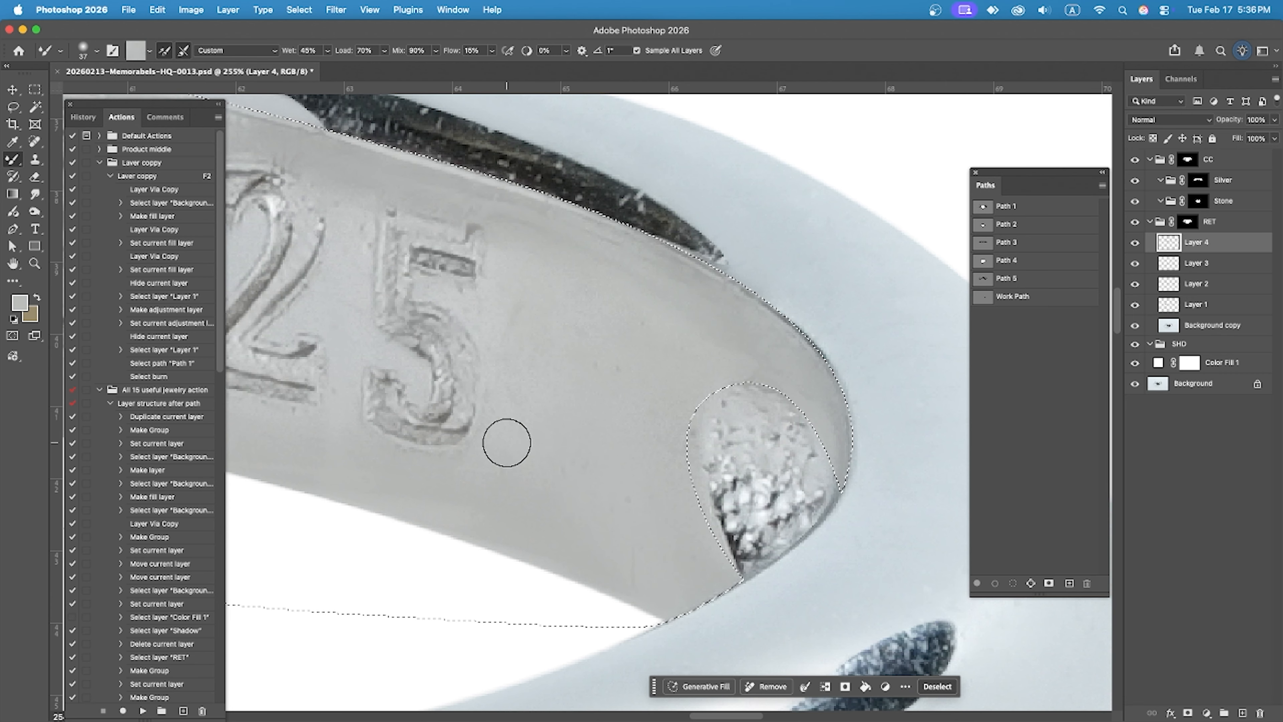
scroll(853, 268, "down", 5)
scroll(662, 237, "up", 4)
key("[")
key("[")
key("[")
key("[")
scroll(797, 348, "down", 2)
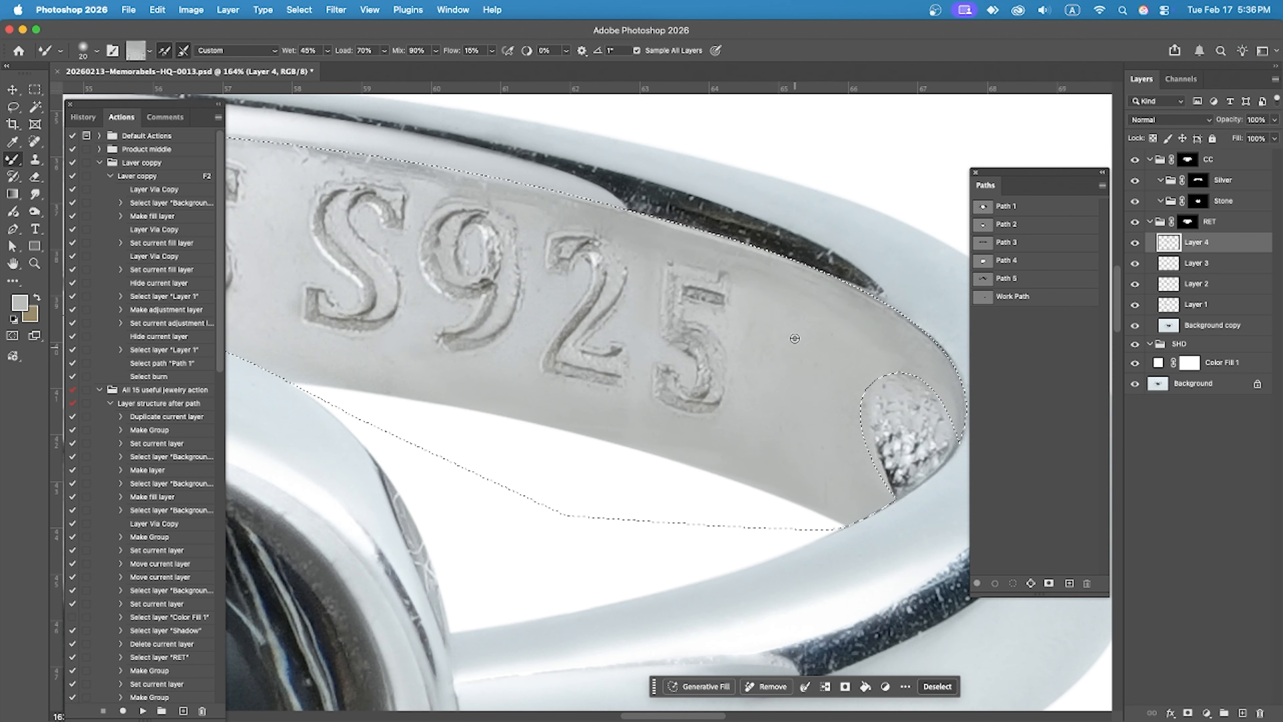
Step: Blend the remaining silver at the inner band's right end with an enlarged Mixer Brush
key("]")
key("]")
key("]")
key("]")
key("]")
key("]")
key("]")
key("]")
scroll(816, 388, "down", 4)
scroll(687, 323, "up", 5)
left_click_drag(838, 310, 806, 310)
Step: Stamp all visible layers into a new layer and run the noise reduction basic action on it
scroll(702, 281, "down", 6)
key("super+alt+shift+e")
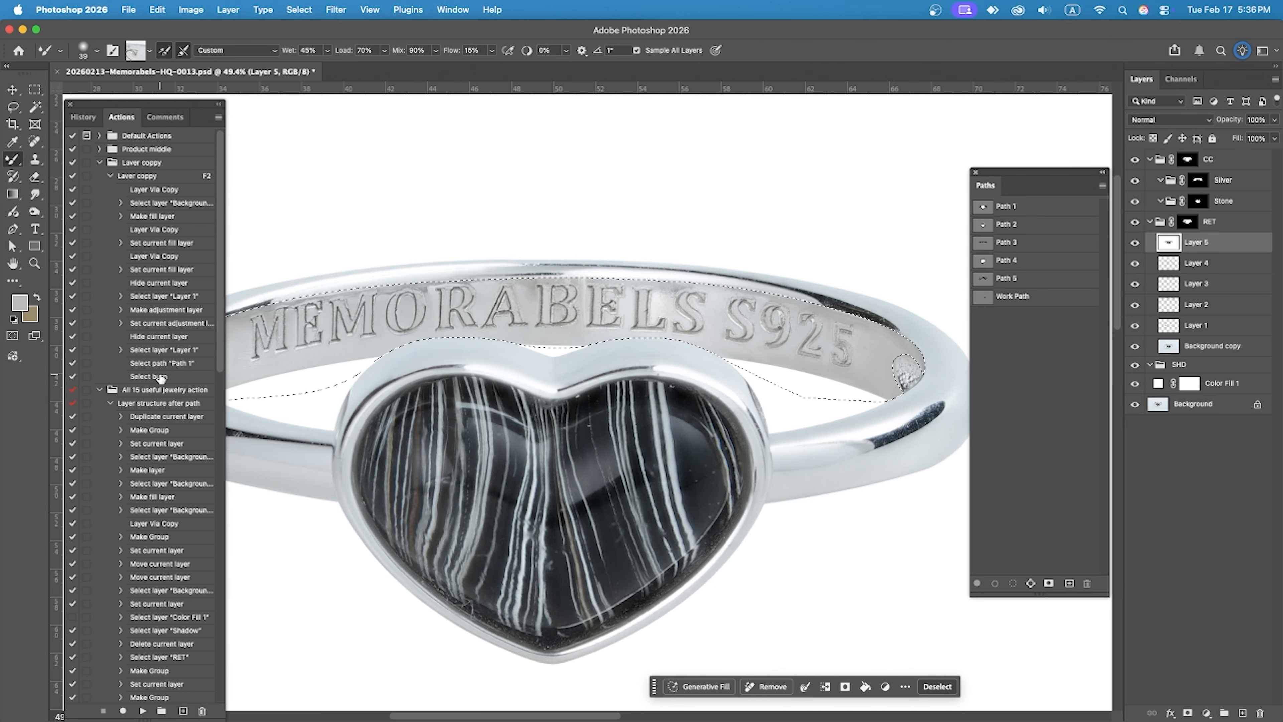
scroll(166, 384, "down", 10)
left_click(161, 447)
scroll(491, 353, "up", 5)
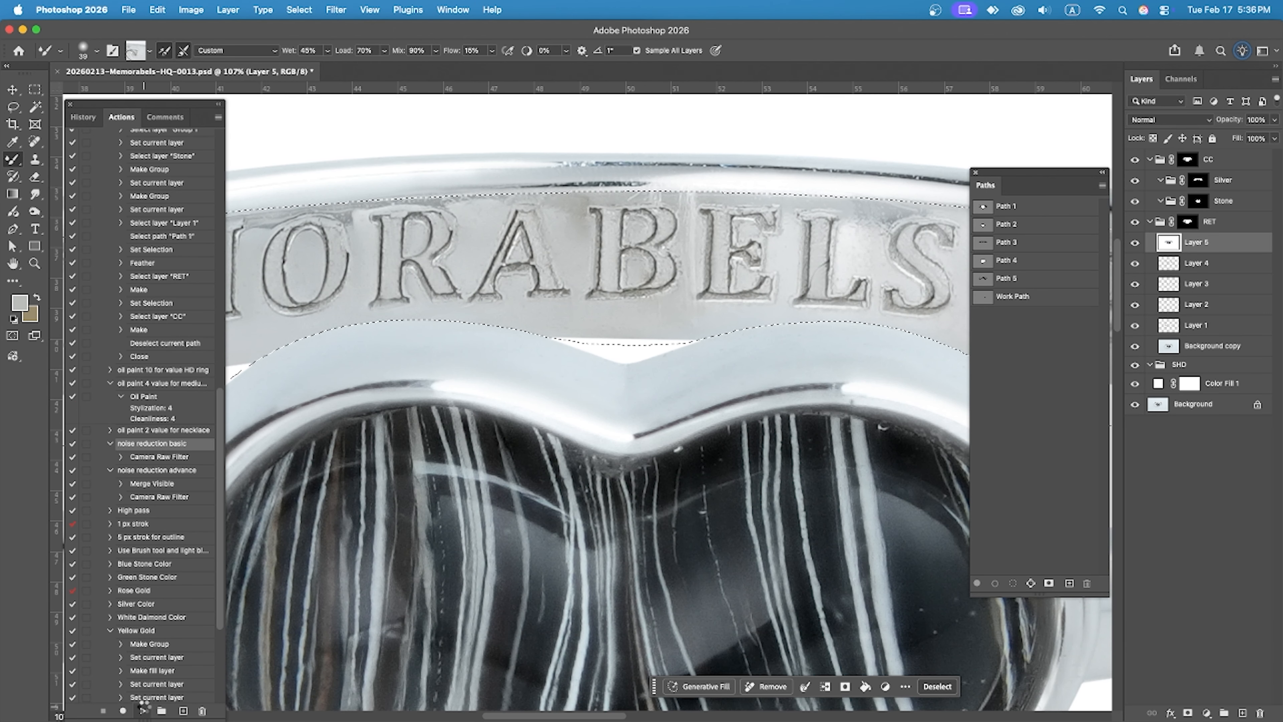
left_click(142, 710)
Step: Add a mask hiding the selected inner band on the noise-reduced layer, and ready the Brush with white
left_click(1187, 712, "alt")
scroll(883, 243, "down", 5)
right_click(12, 159)
left_click(55, 156)
scroll(442, 318, "up", 6)
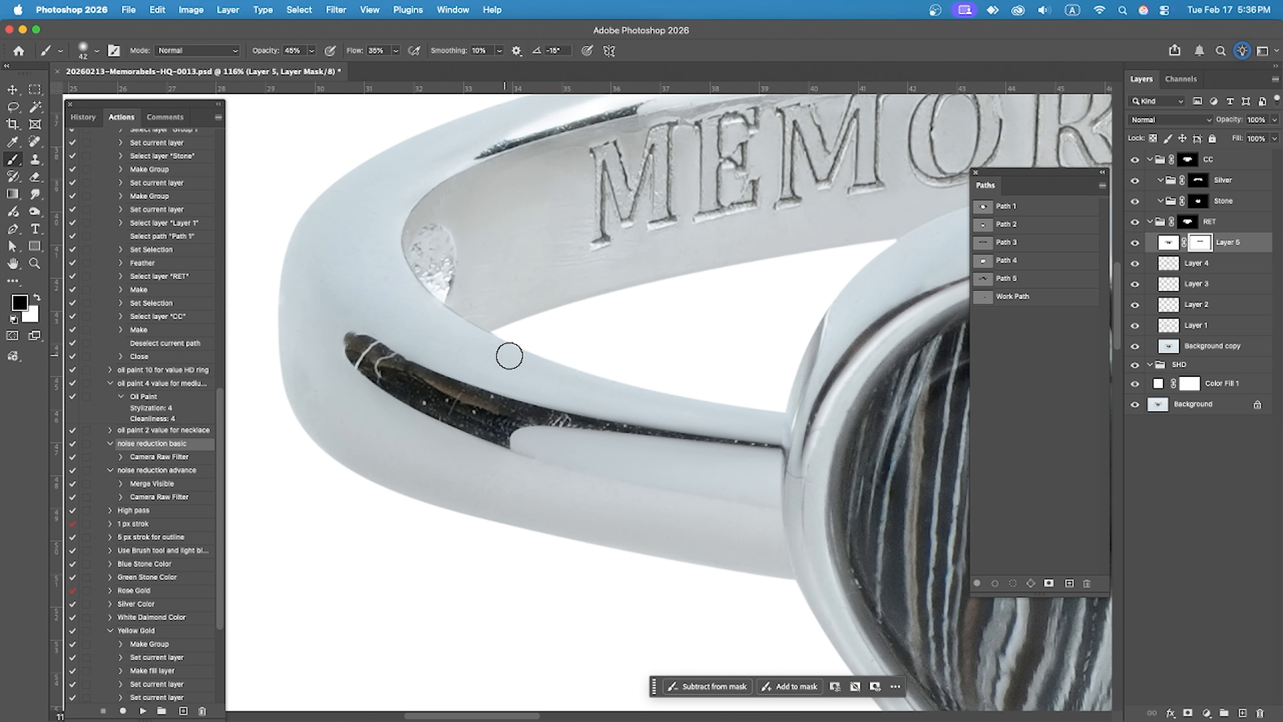
scroll(295, 372, "down", 6)
scroll(273, 374, "up", 8)
key("x")
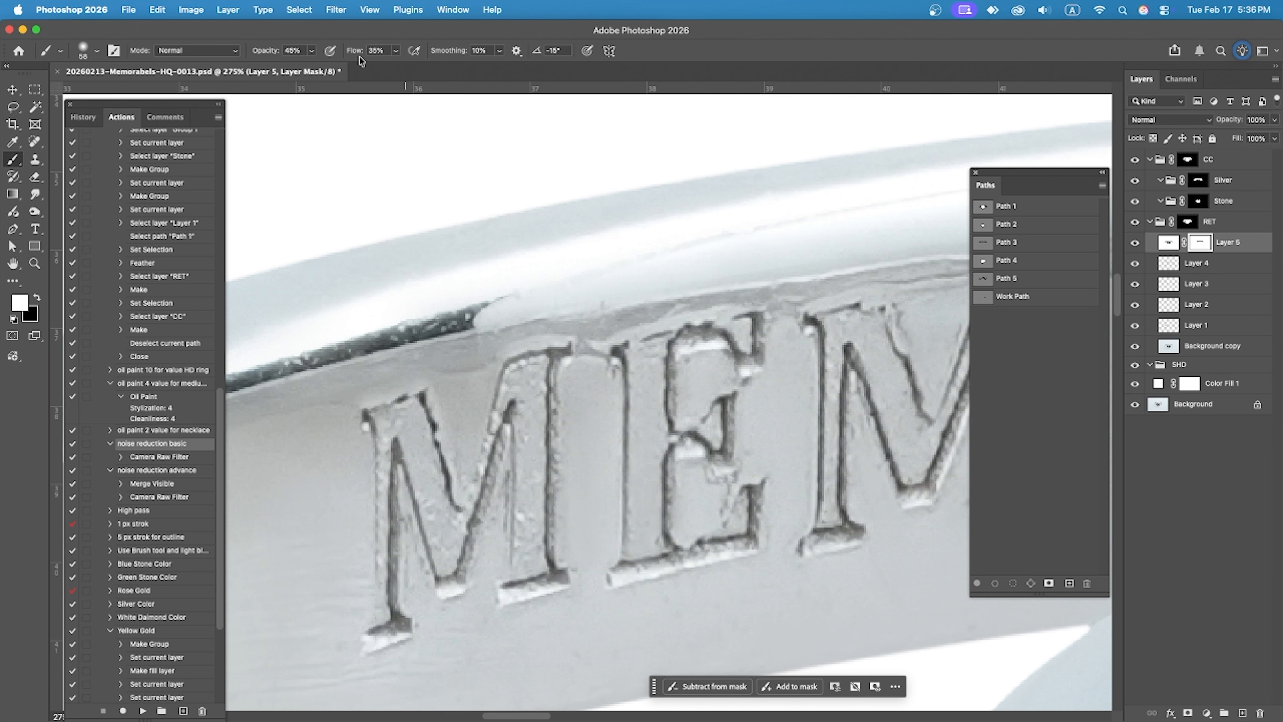
Step: Set the Brush opacity and flow to 65% and undo the last two changes
left_click(396, 51)
key("shift+6")
key("shift+5")
key("6")
key("5")
key("super+z")
key("super+z")
scroll(441, 145, "down", 3)
scroll(721, 244, "up", 3)
scroll(722, 244, "down", 3)
scroll(797, 281, "up", 3)
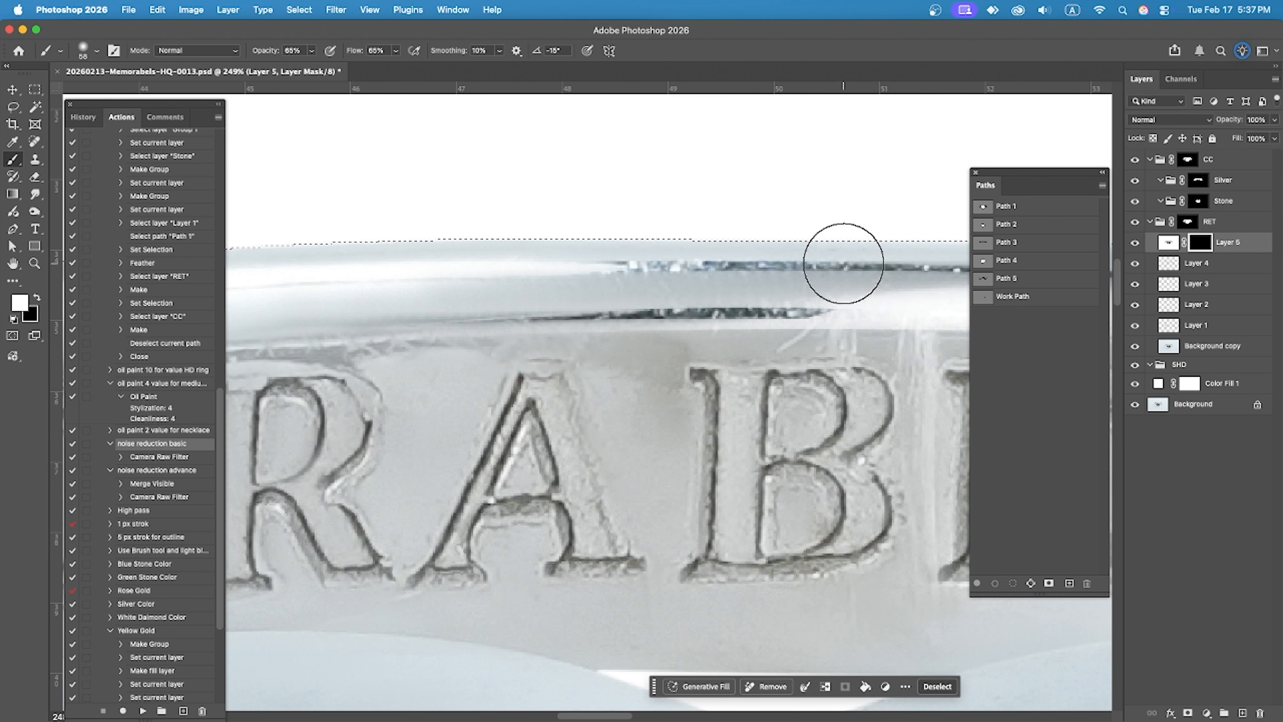
Step: Paint white on the noise-reduced layer's black mask along the band's upper rim, and clear the selection
left_click_drag(1072, 241, 850, 263)
key("super+d")
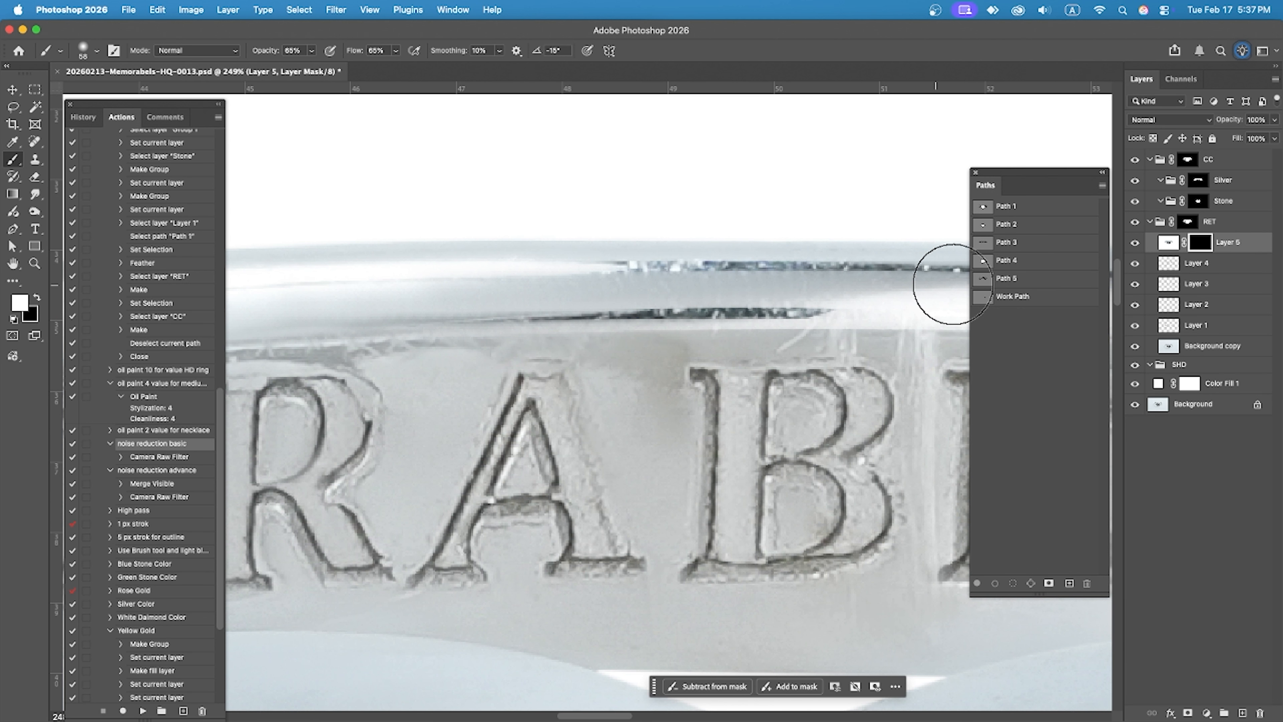
scroll(305, 266, "down", 3)
scroll(675, 316, "up", 3)
scroll(562, 570, "down", 2)
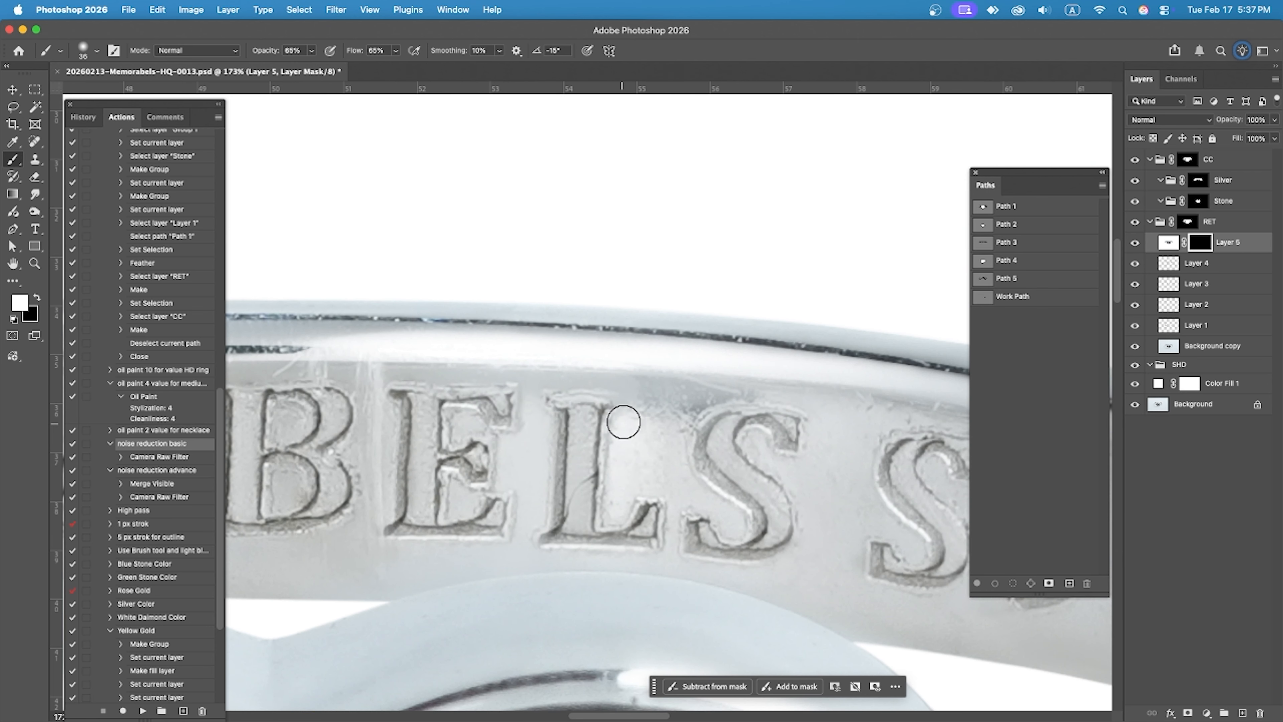